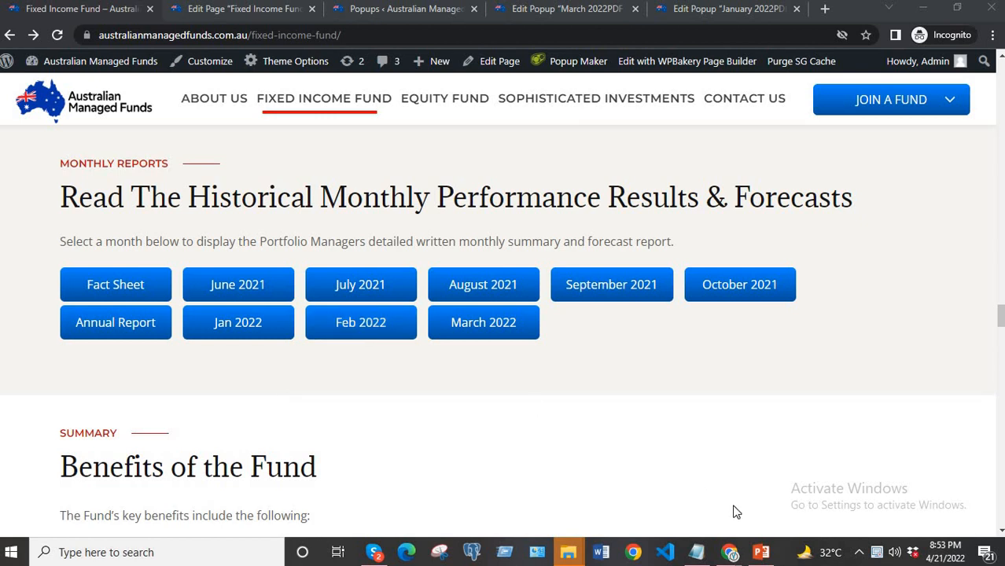
Check the PowerPoint update brief, and duplicate the "March 2022PDF – Fixed Income Fund" popup from the browser's Popups list.
{"action": "left_click", "coordinate": [761, 552]}
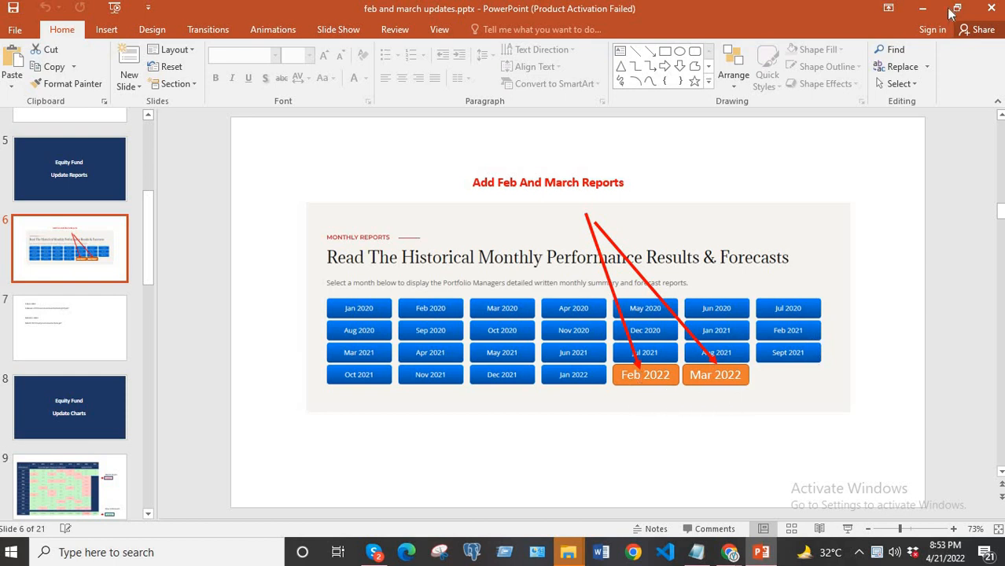
{"action": "left_click", "coordinate": [921, 8]}
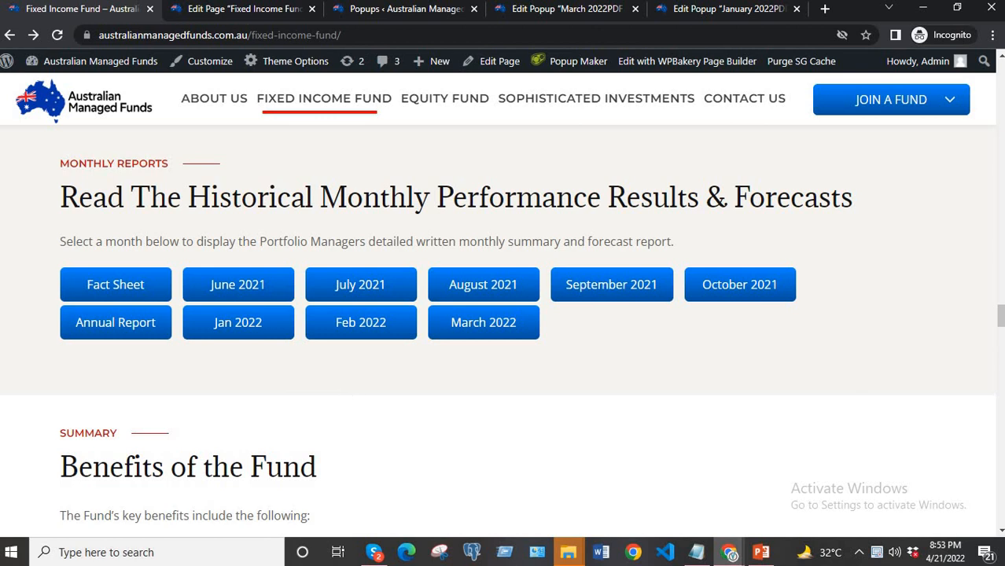
{"action": "left_click", "coordinate": [583, 10]}
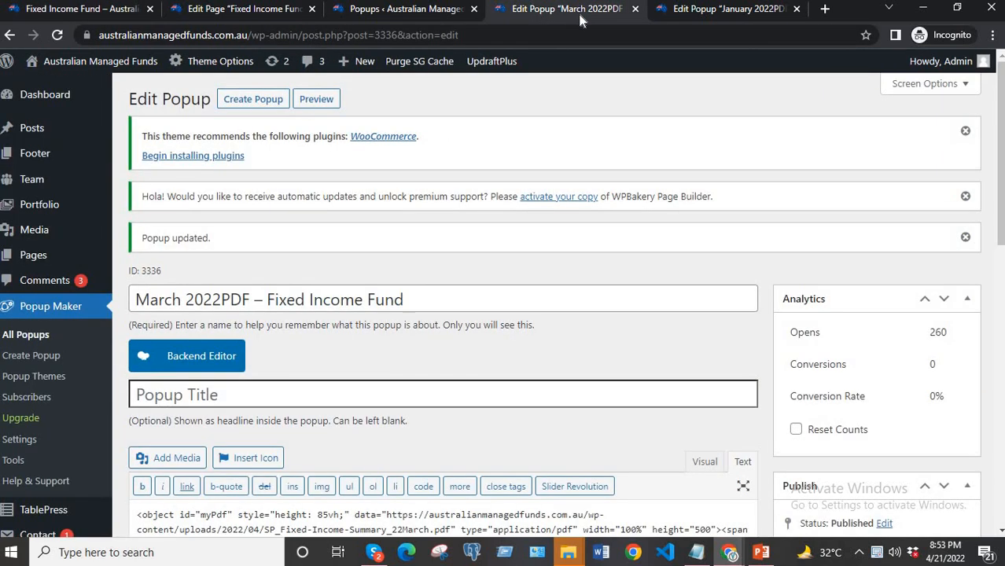
{"action": "left_click", "coordinate": [409, 10]}
{"action": "scroll", "coordinate": [256, 340], "scroll_direction": "up", "scroll_amount": 1}
{"action": "scroll", "coordinate": [255, 339], "scroll_direction": "up", "scroll_amount": 5}
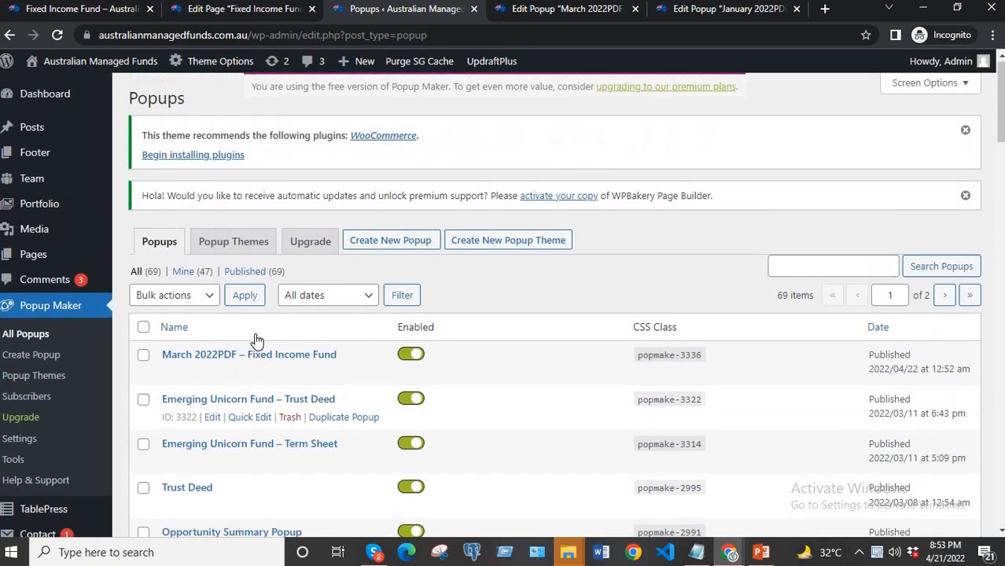
{"action": "scroll", "coordinate": [255, 339], "scroll_direction": "down", "scroll_amount": 4}
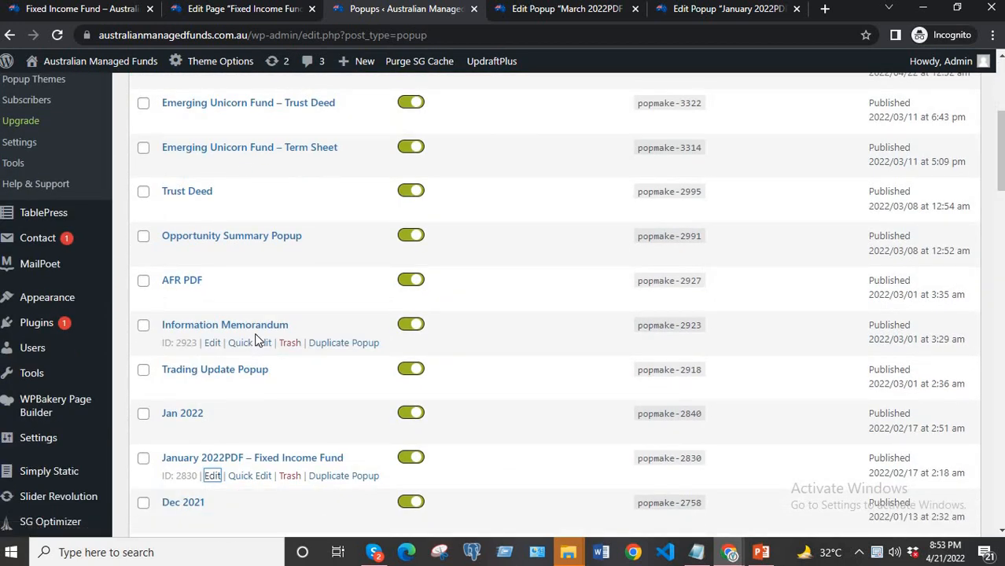
{"action": "scroll", "coordinate": [253, 338], "scroll_direction": "up", "scroll_amount": 4}
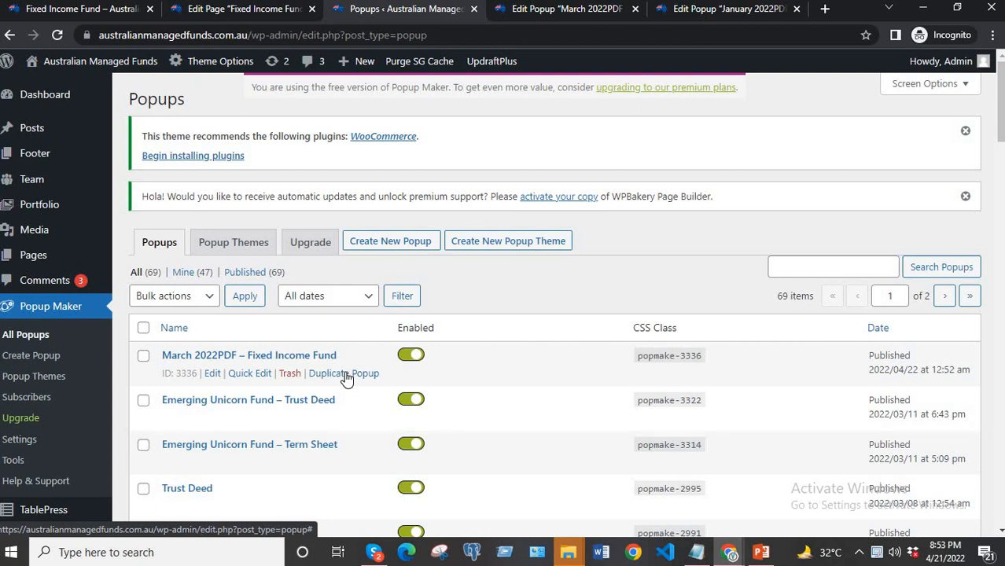
{"action": "left_click", "coordinate": [345, 374]}
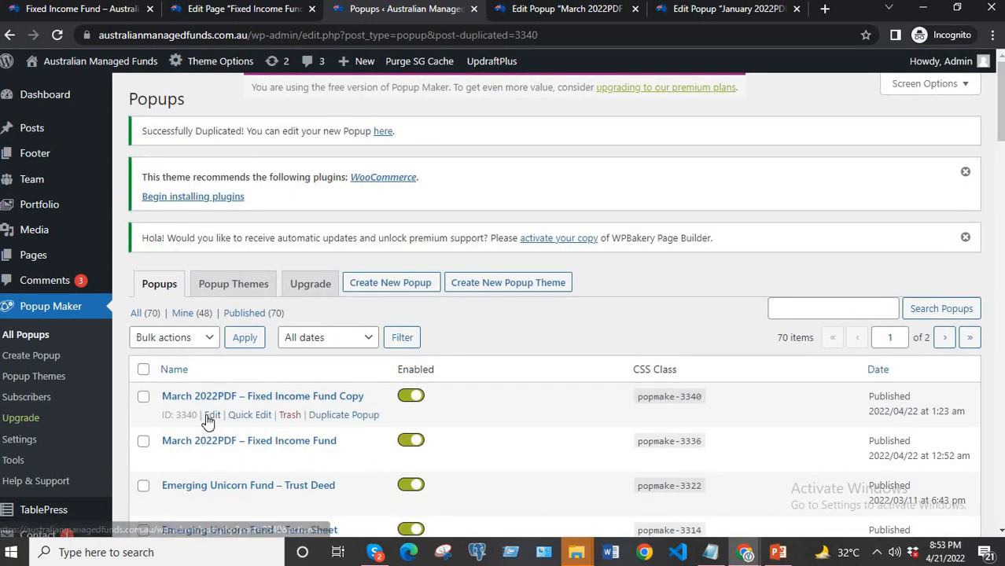
Open the duplicated popup for editing in a new browser tab and rename it "February 2022PDF – Fixed Income Fund".
{"action": "right_click", "coordinate": [211, 421]}
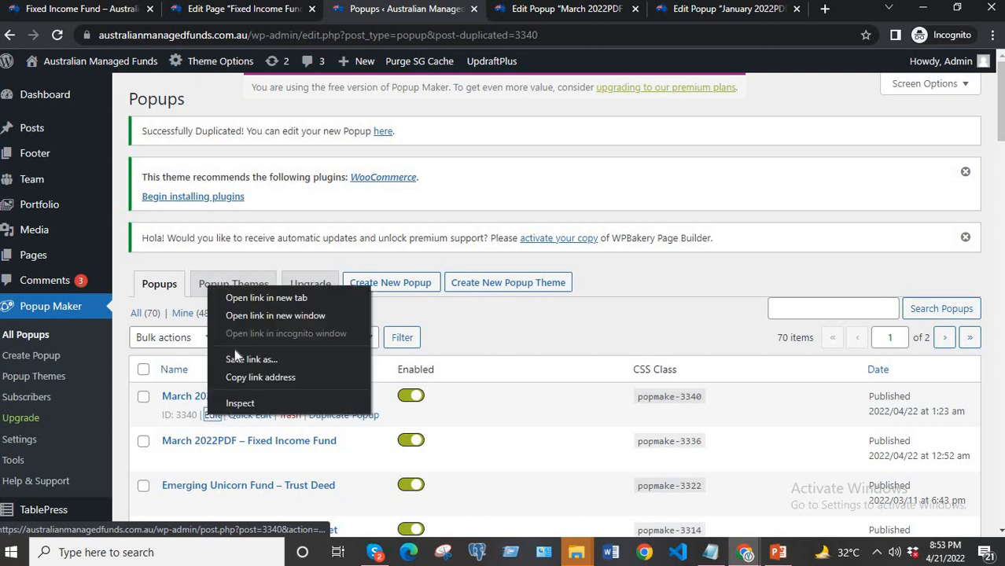
{"action": "left_click", "coordinate": [253, 297]}
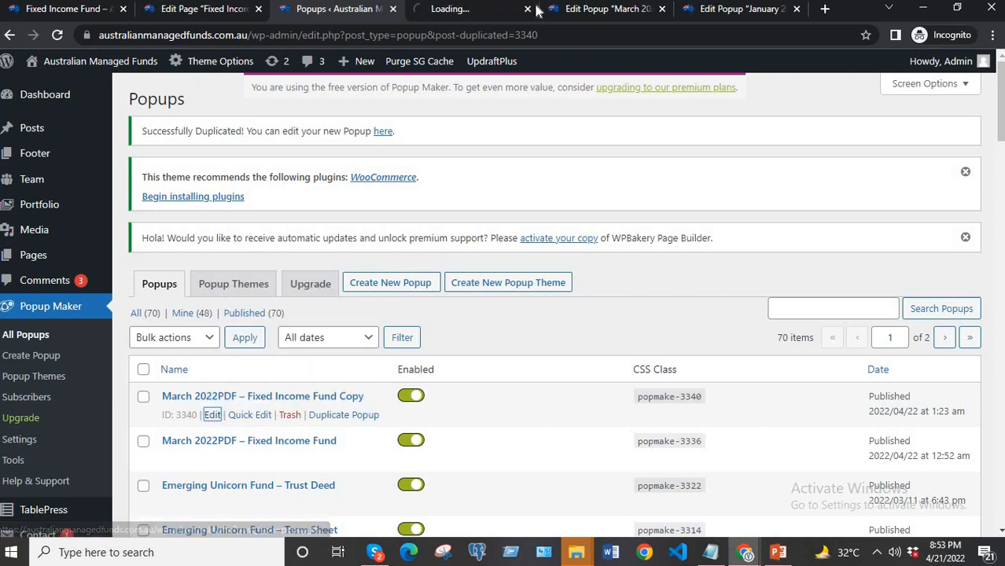
{"action": "left_click", "coordinate": [460, 10]}
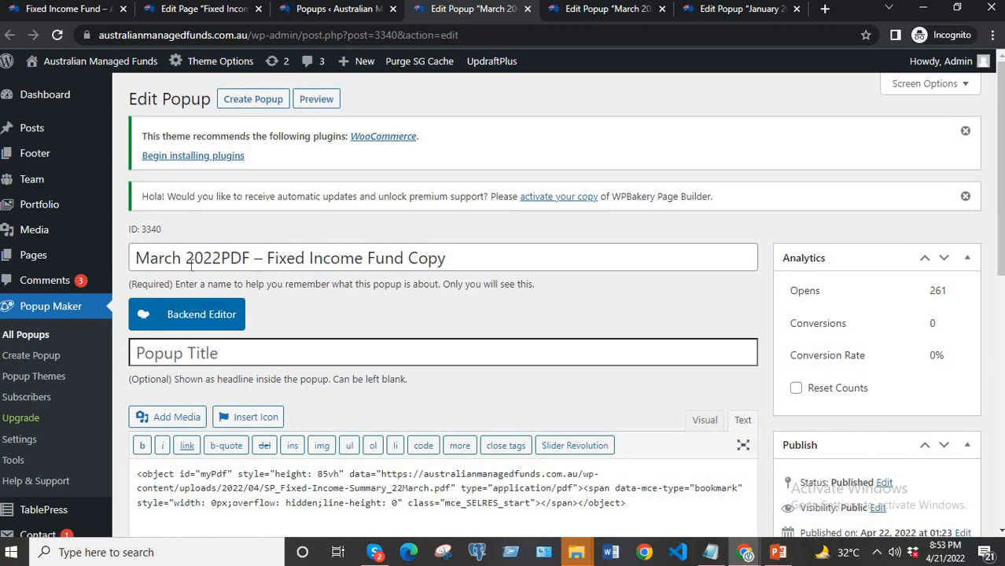
{"action": "left_click_drag", "start_coordinate": [186, 263], "coordinate": [116, 262]}
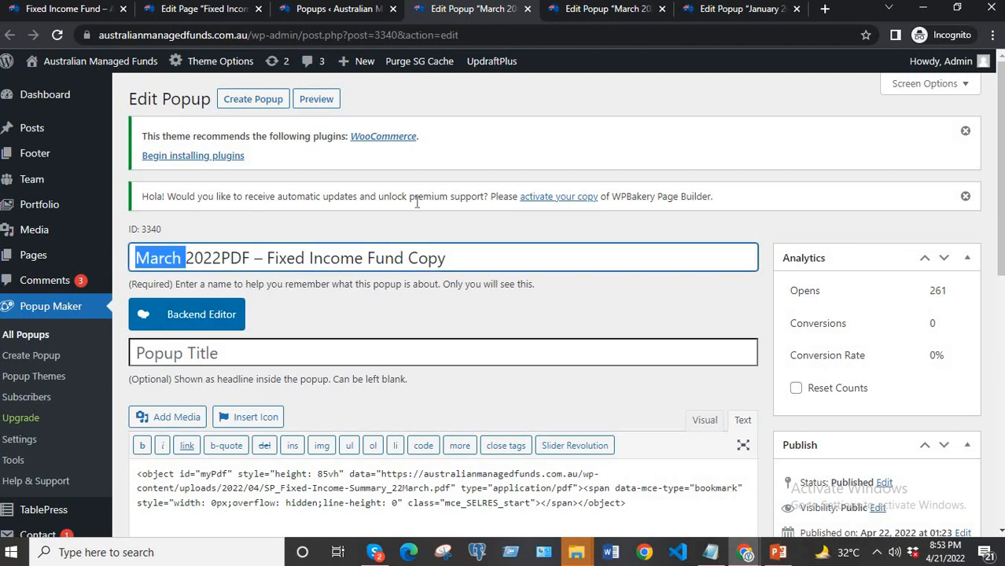
{"action": "type", "text": "Febru"}
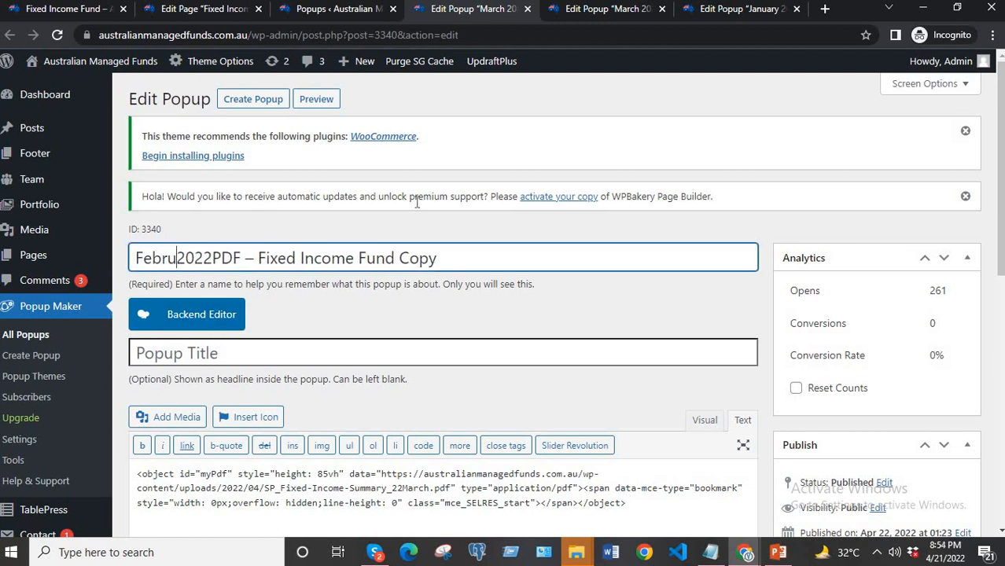
{"action": "type", "text": "ary"}
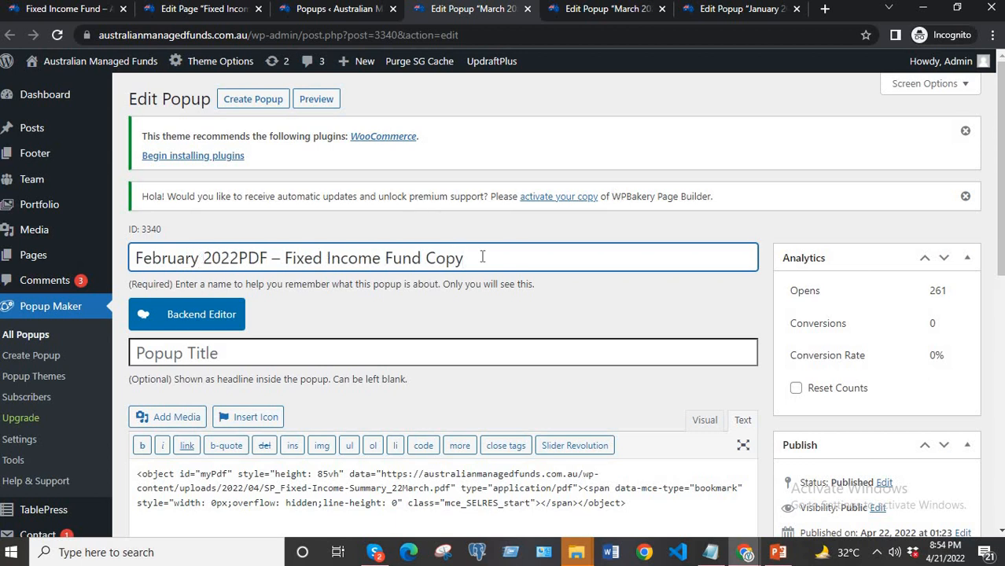
{"action": "key", "text": "BackSpace"}
{"action": "key", "text": "BackSpace"}
{"action": "key", "text": "BackSpace"}
Replace the PDF address in the popup's HTML code with the media library URL of March-2022-Equity-Fund-Investor-Note.pdf.
{"action": "scroll", "coordinate": [467, 351], "scroll_direction": "down", "scroll_amount": 3}
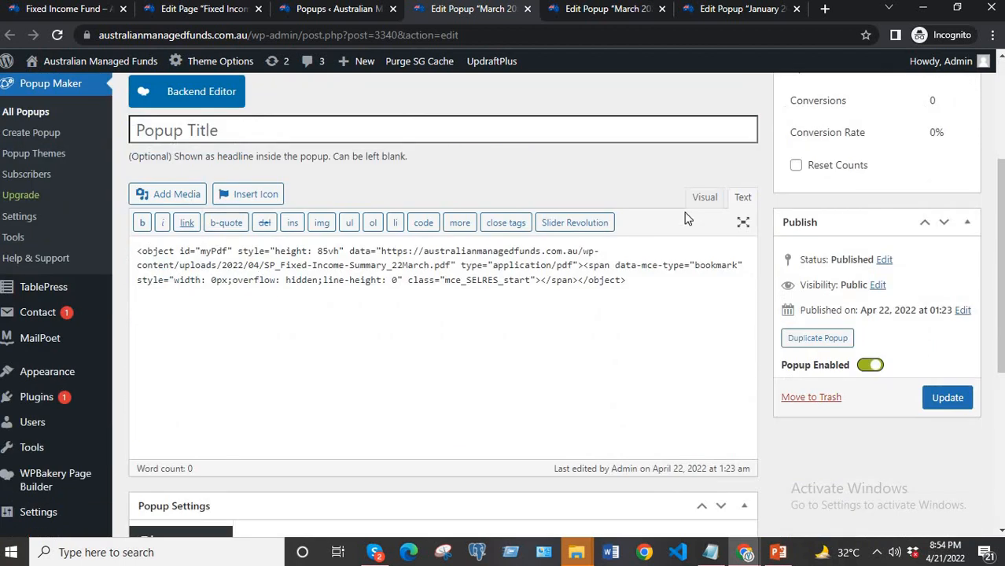
{"action": "left_click", "coordinate": [704, 200]}
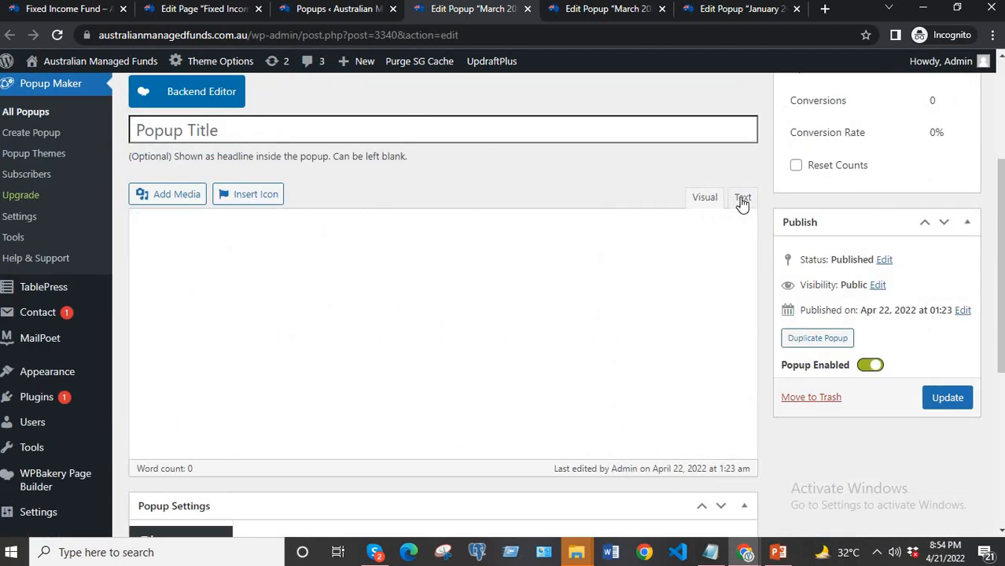
{"action": "left_click", "coordinate": [742, 199]}
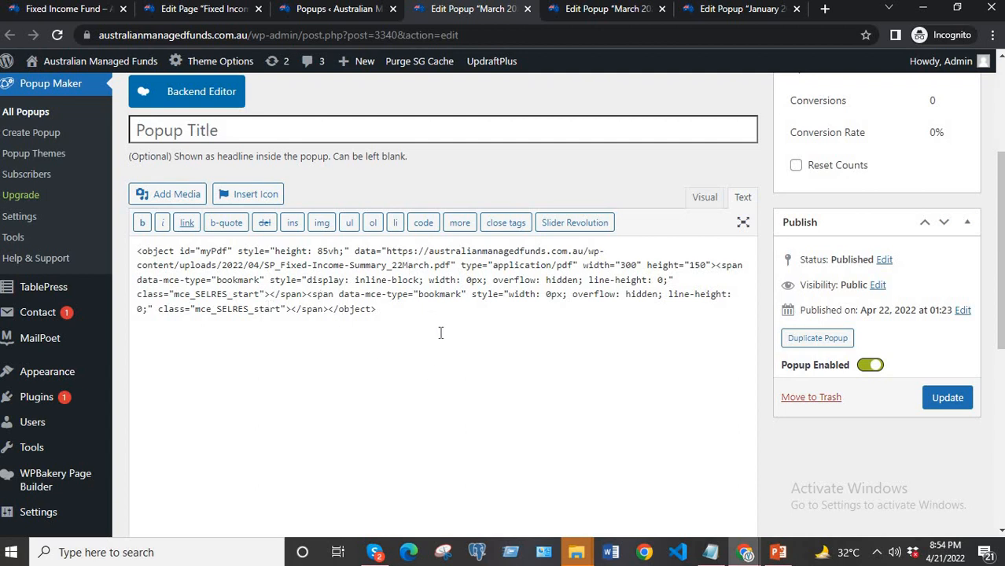
{"action": "left_click", "coordinate": [173, 195]}
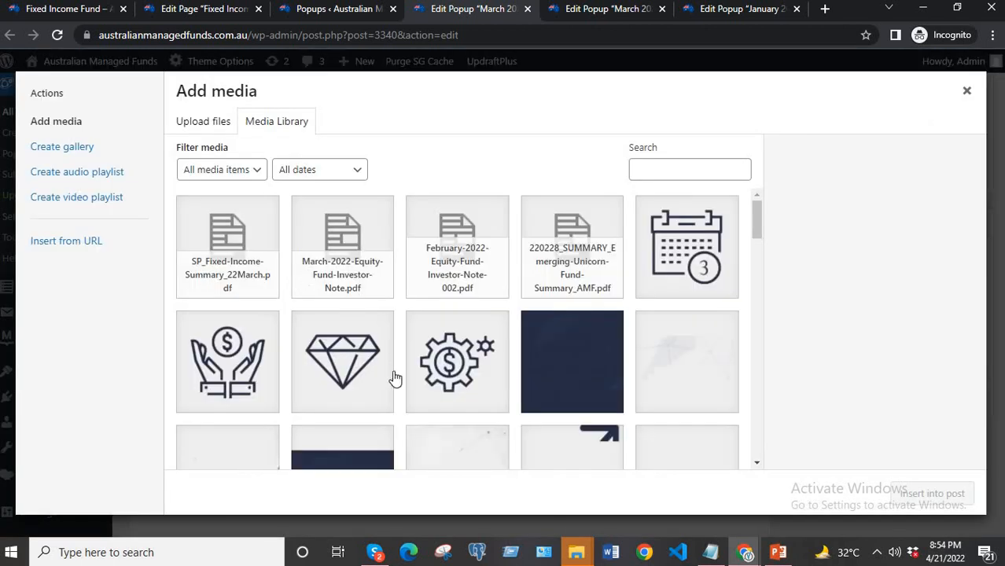
{"action": "left_click", "coordinate": [348, 255]}
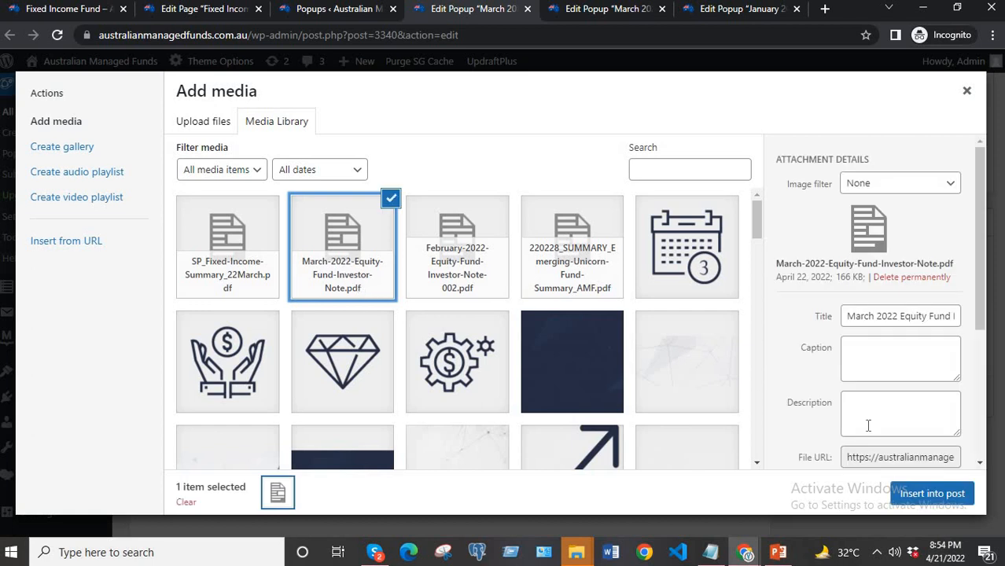
{"action": "scroll", "coordinate": [918, 369], "scroll_direction": "down", "scroll_amount": 3}
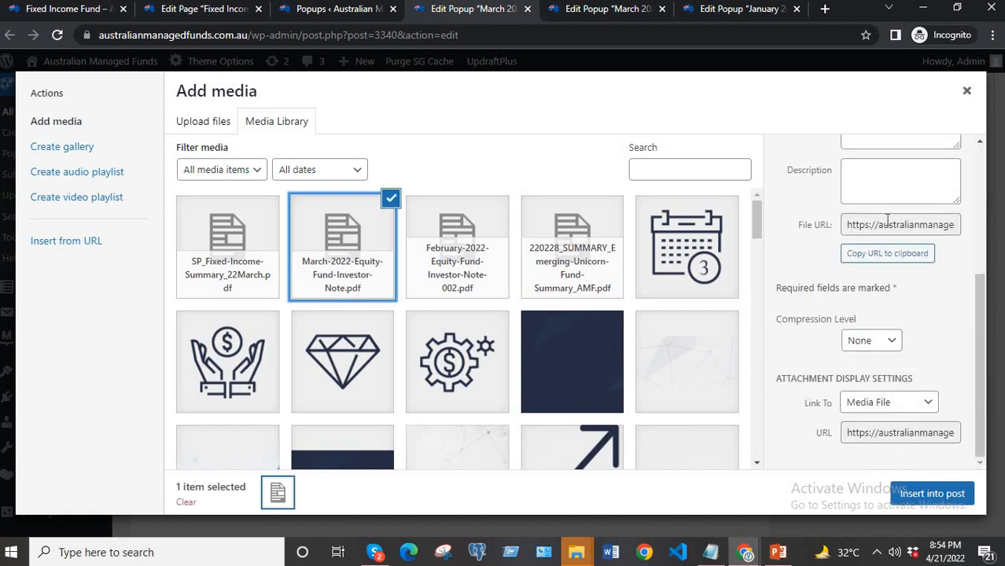
{"action": "left_click", "coordinate": [881, 253]}
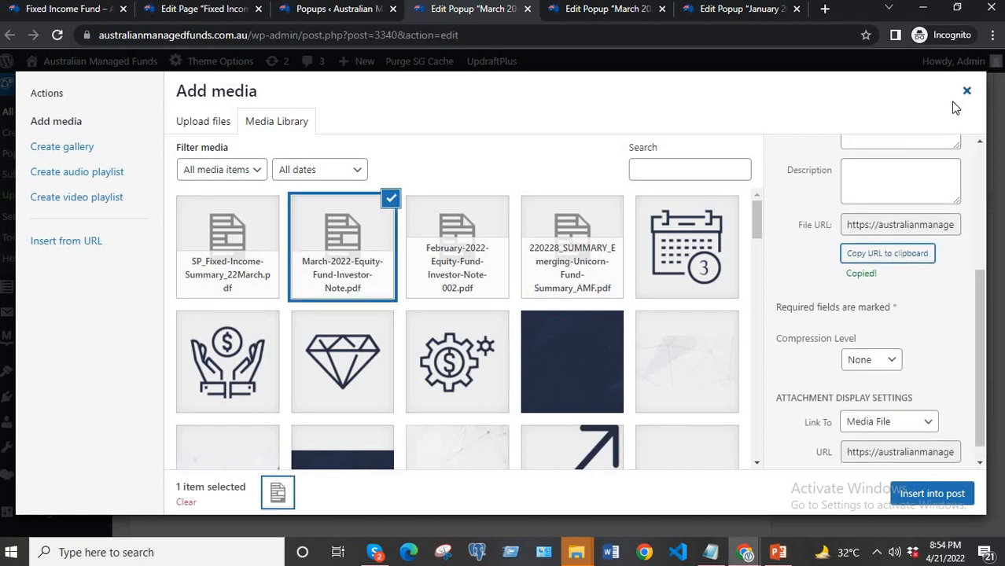
{"action": "left_click", "coordinate": [967, 91]}
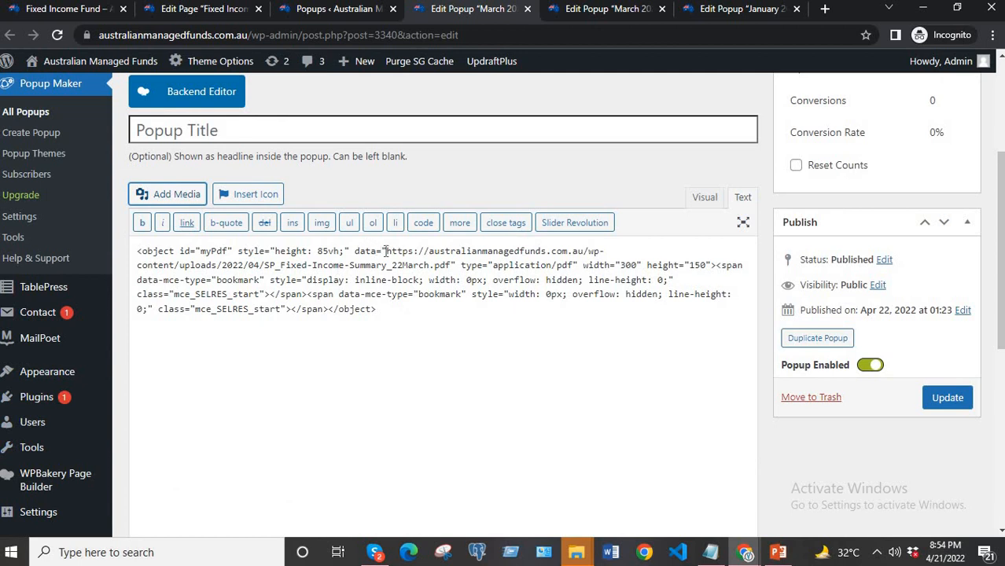
{"action": "left_click_drag", "start_coordinate": [385, 251], "coordinate": [452, 266]}
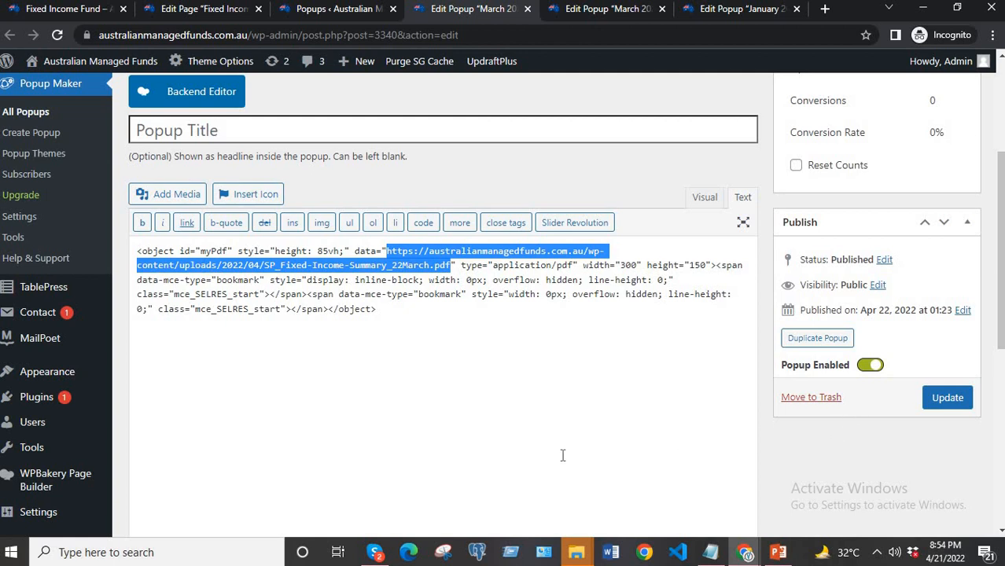
{"action": "type", "text": "https://australianmanagedfunds.com.au/wp-content/uploads/2022/04/March-2022-Equity-Fund-Investor-Note.pdf"}
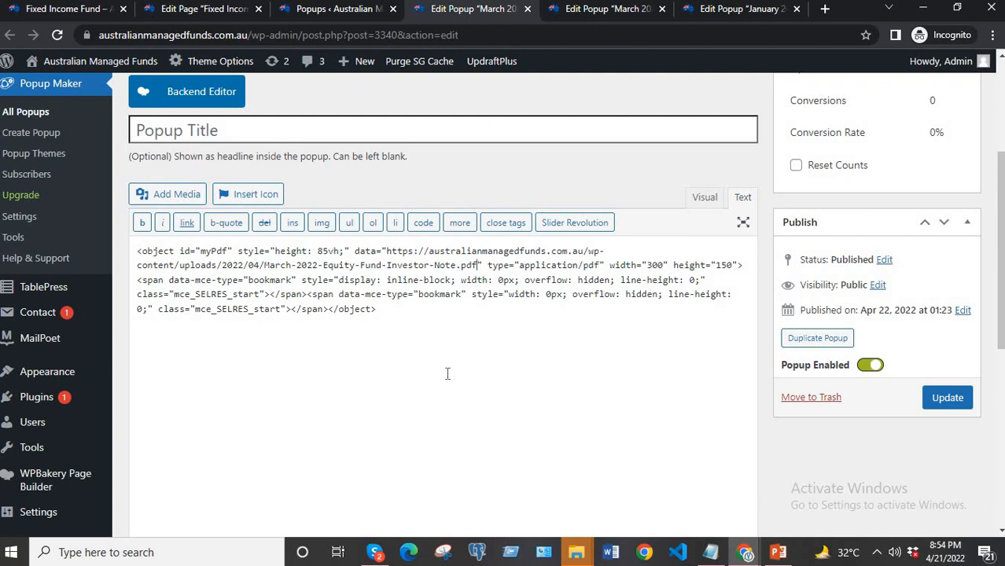
Set the click trigger's extra CSS selector to ".report-feb-2022", copying the class name from the Notepad file, and update the trigger.
{"action": "scroll", "coordinate": [553, 349], "scroll_direction": "down", "scroll_amount": 5}
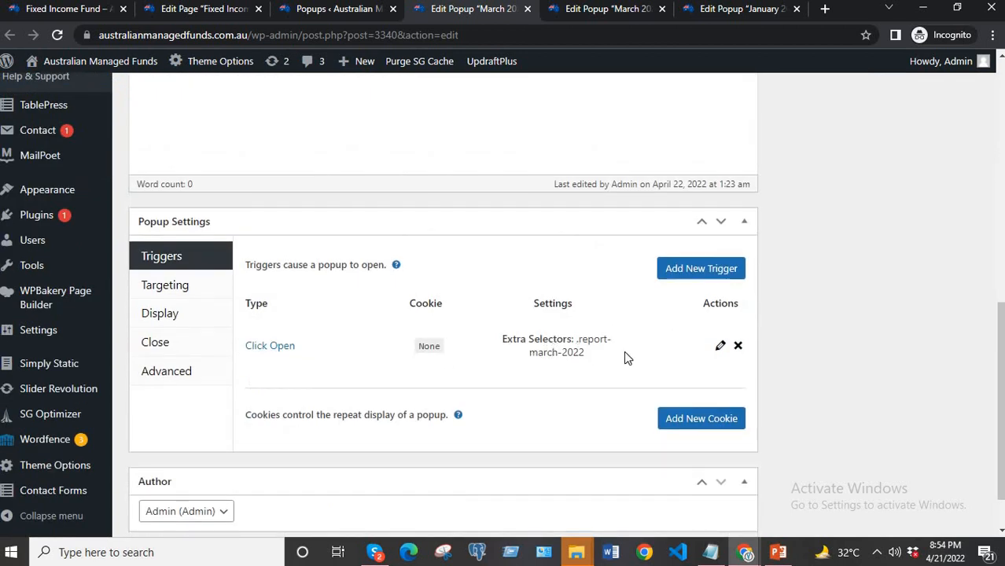
{"action": "left_click", "coordinate": [720, 347]}
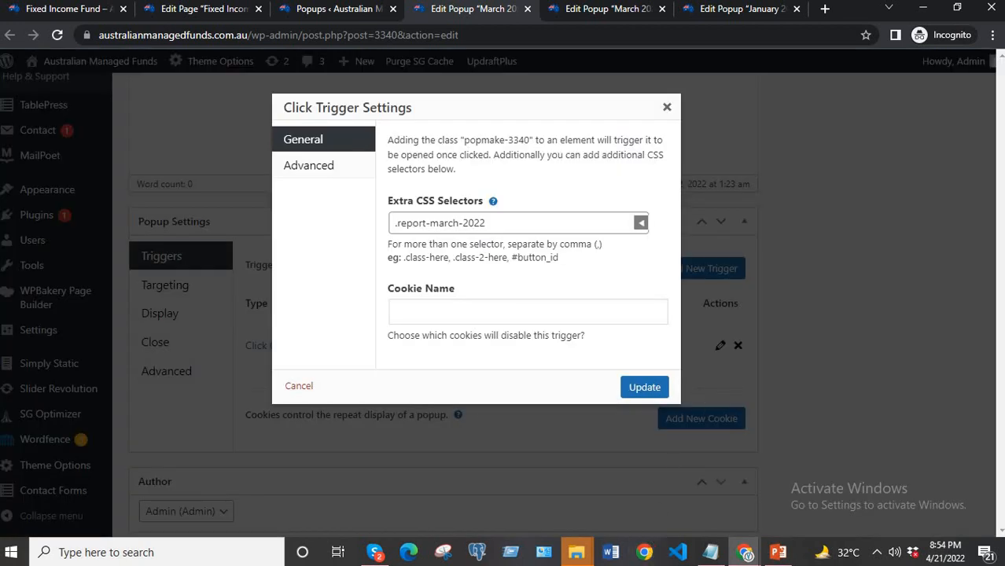
{"action": "left_click", "coordinate": [710, 555]}
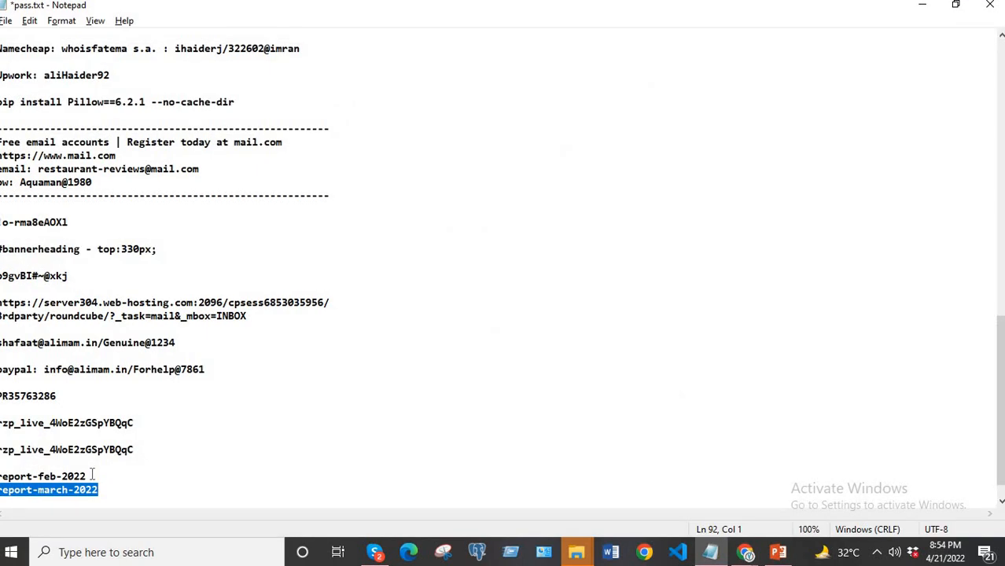
{"action": "left_click_drag", "start_coordinate": [92, 475], "coordinate": [0, 476]}
{"action": "key", "text": "ctrl+c"}
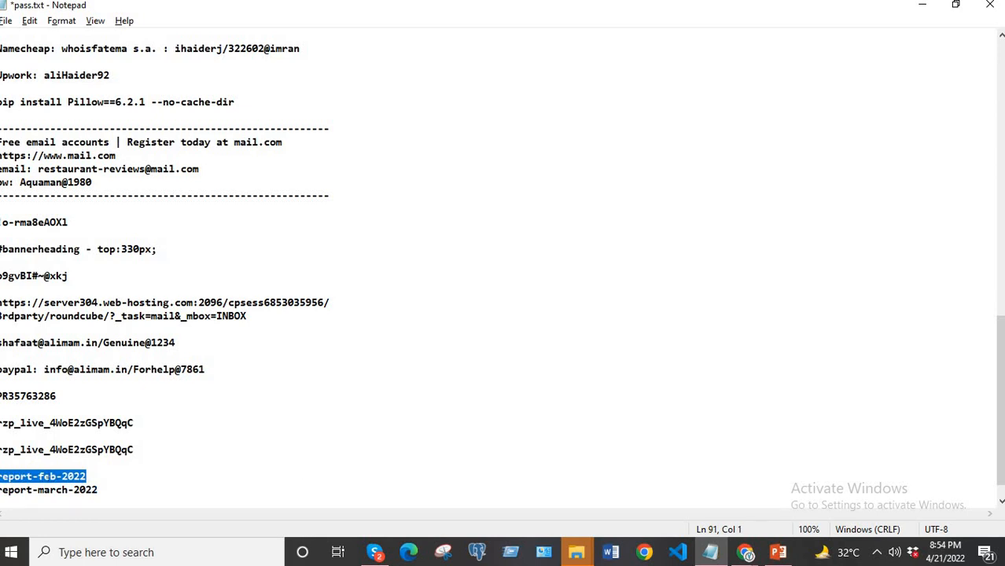
{"action": "left_click", "coordinate": [923, 6]}
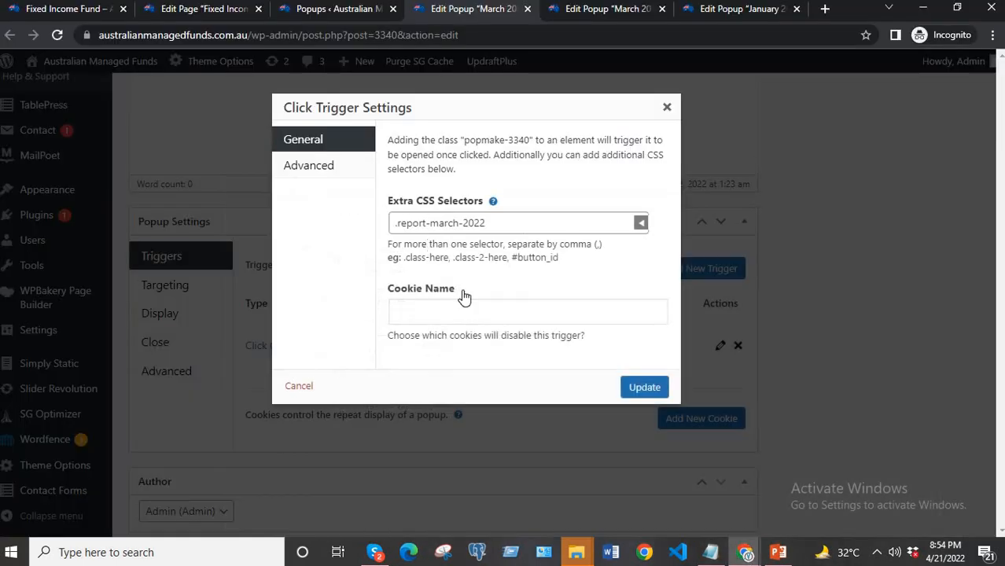
{"action": "left_click_drag", "start_coordinate": [504, 226], "coordinate": [395, 224]}
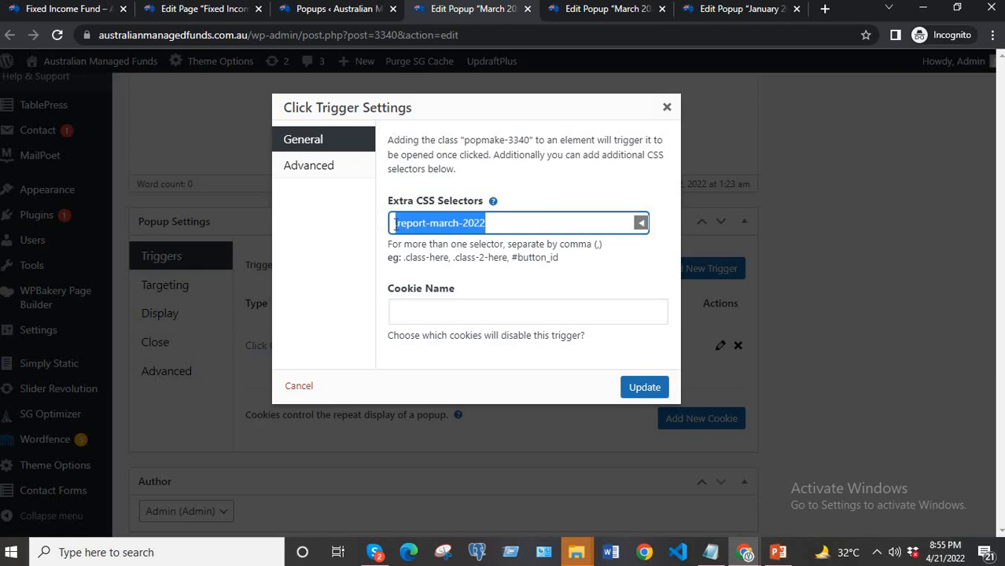
{"action": "key", "text": "ctrl+v"}
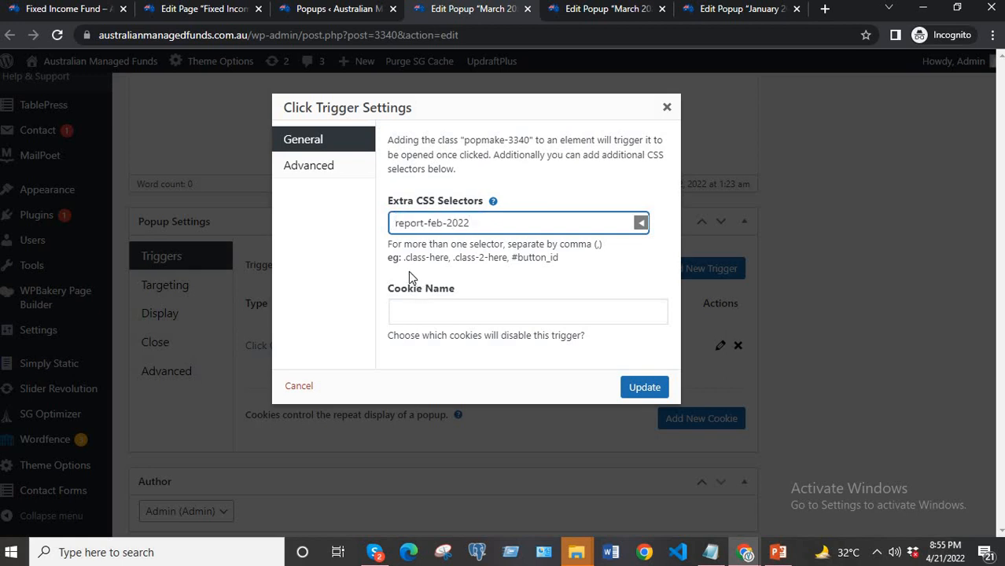
{"action": "key", "text": "Home"}
{"action": "type", "text": "."}
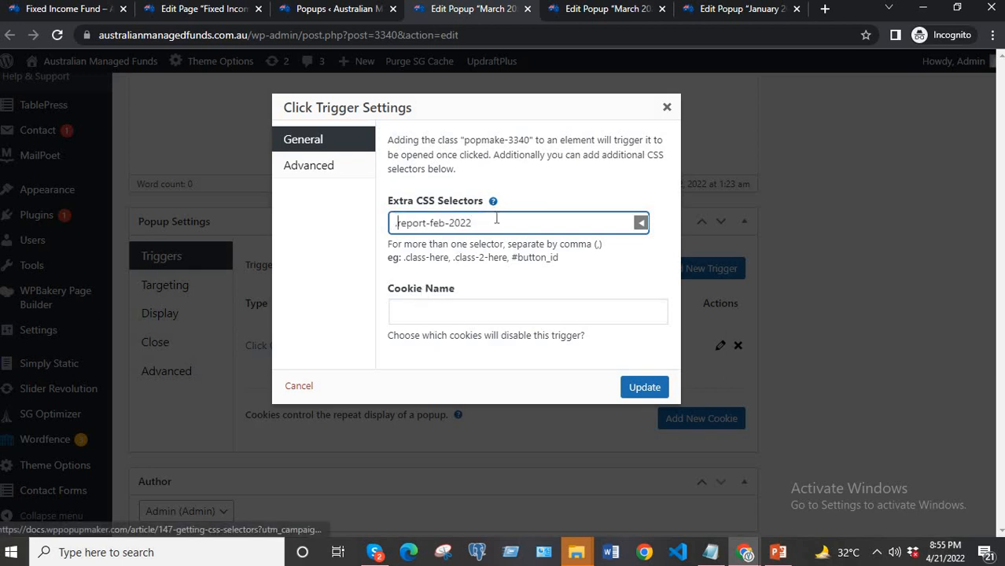
{"action": "left_click", "coordinate": [643, 386]}
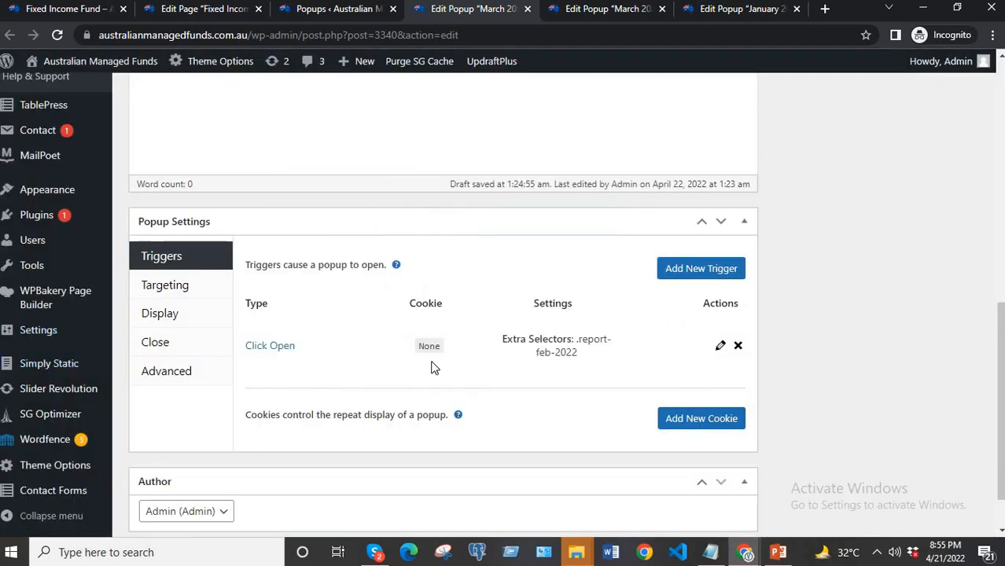
Save the February popup's changes and return to the live Fixed Income Fund page.
{"action": "scroll", "coordinate": [953, 355], "scroll_direction": "up", "scroll_amount": 6}
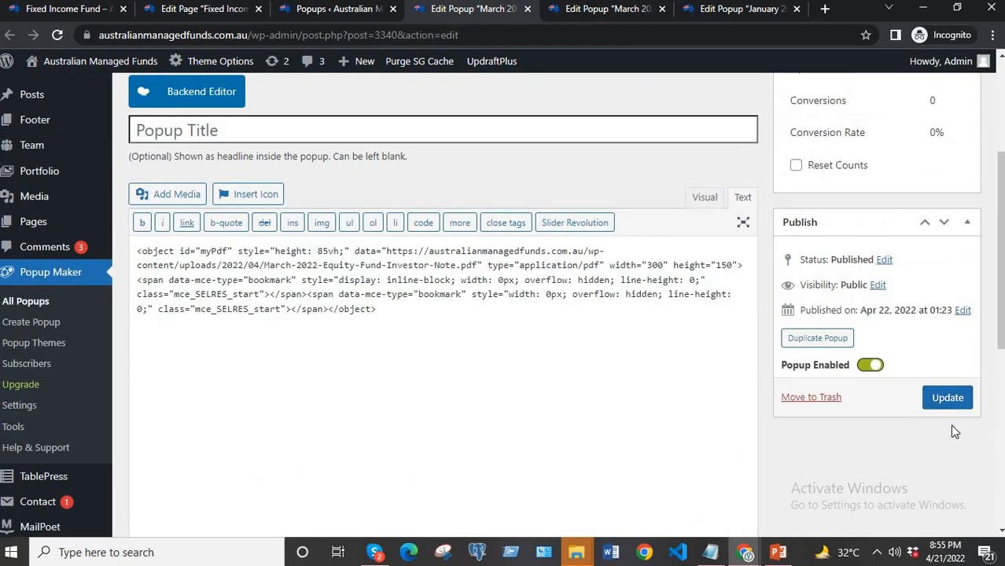
{"action": "left_click", "coordinate": [953, 403]}
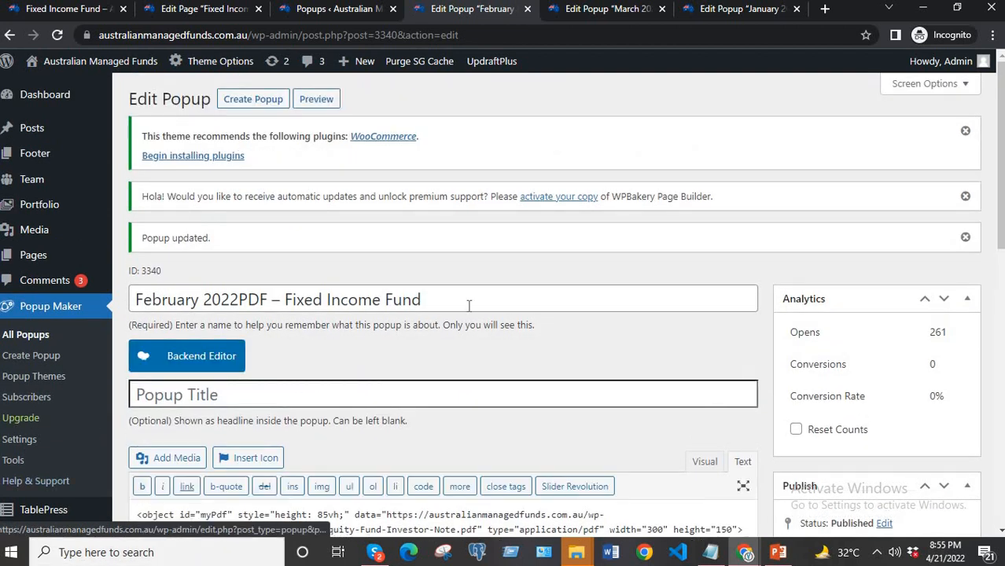
{"action": "left_click", "coordinate": [48, 10]}
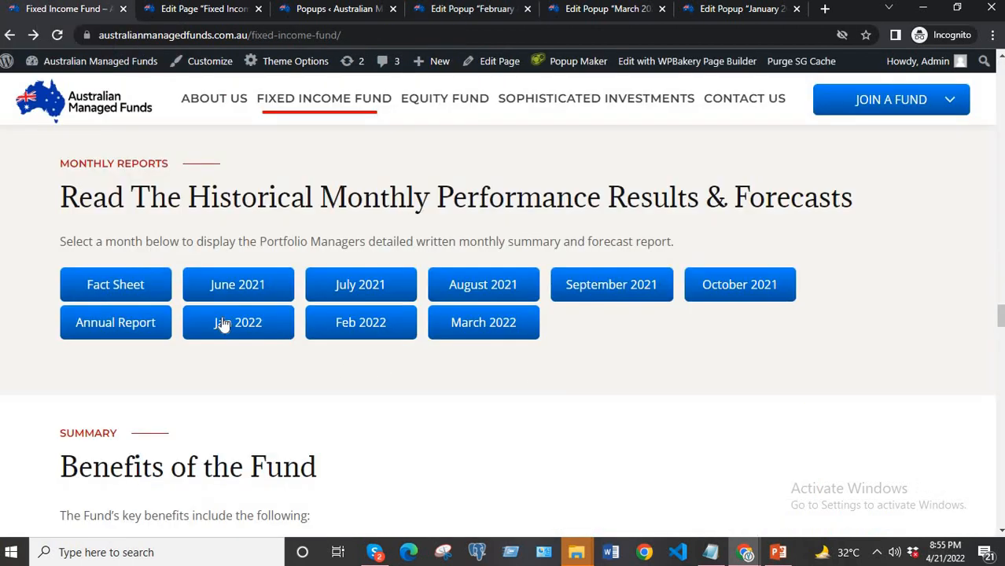
Reload the live Fixed Income Fund page, open the Feb 2022 monthly report to check its embedded PDF, and close the popup.
{"action": "left_click", "coordinate": [52, 37]}
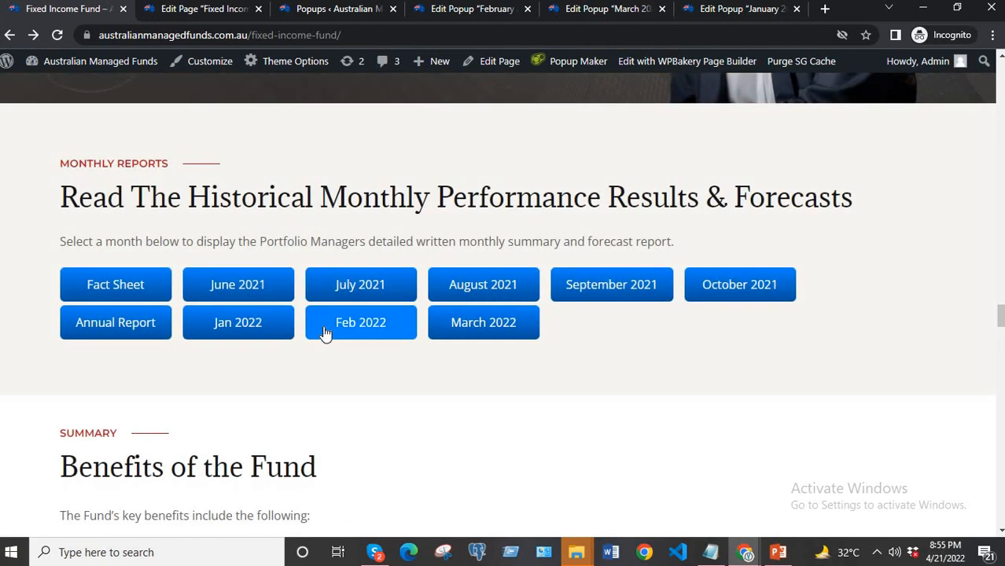
{"action": "left_click", "coordinate": [362, 326]}
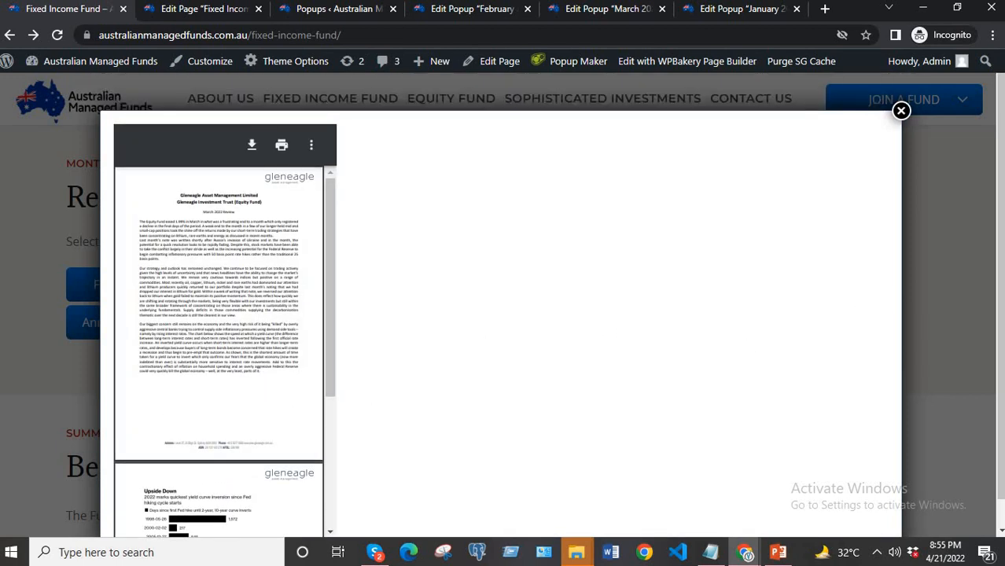
{"action": "left_click", "coordinate": [902, 112]}
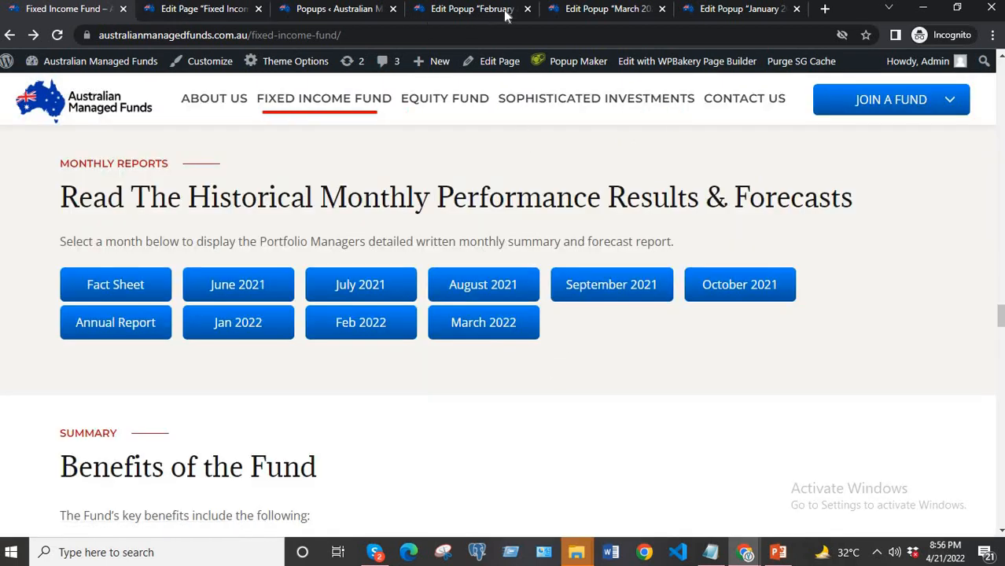
Copy the complete PDF object embed code from the March 2022PDF – Fixed Income Fund popup.
{"action": "left_click", "coordinate": [609, 8]}
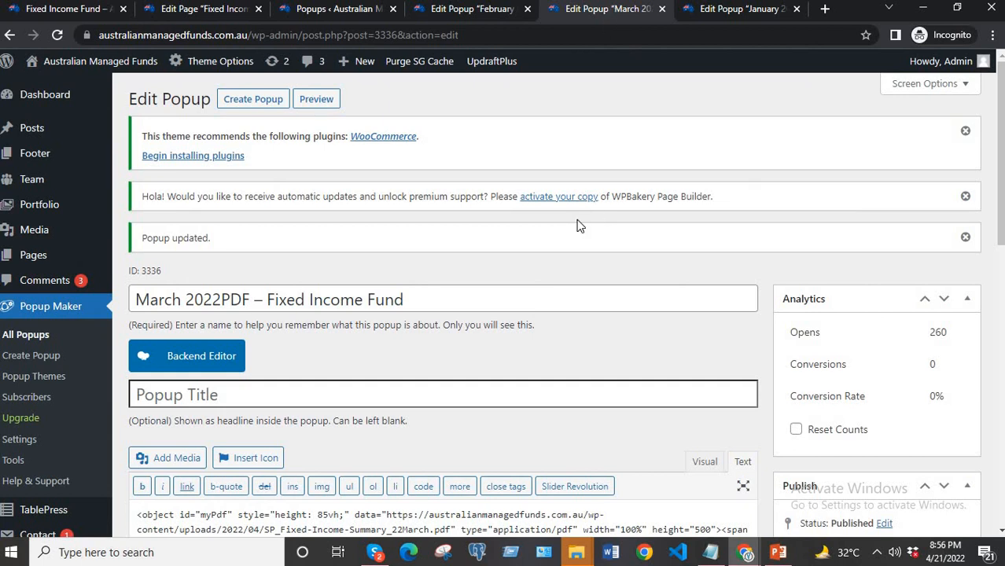
{"action": "scroll", "coordinate": [578, 226], "scroll_direction": "down", "scroll_amount": 3}
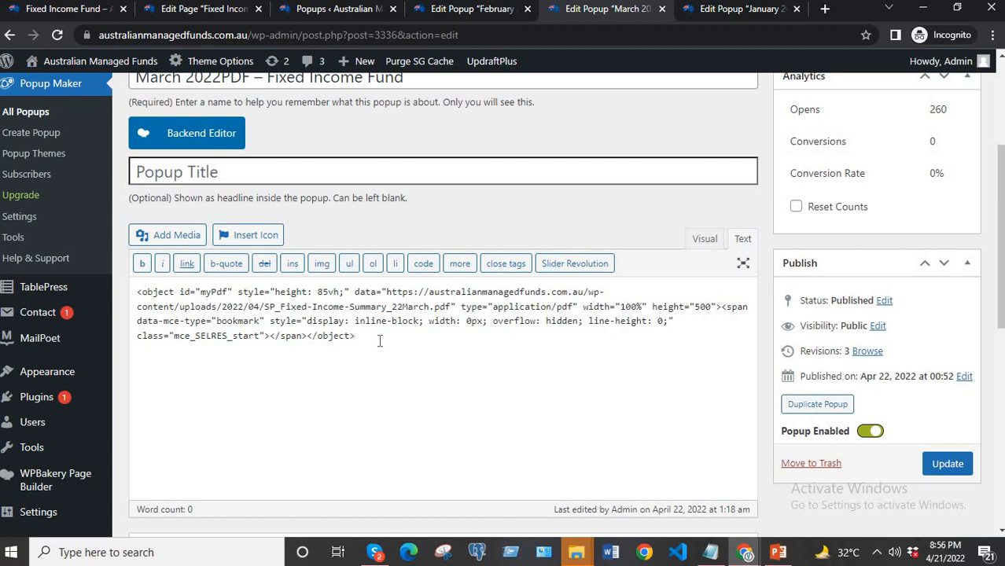
{"action": "left_click", "coordinate": [471, 8]}
{"action": "left_click", "coordinate": [620, 11]}
{"action": "left_click_drag", "start_coordinate": [356, 336], "coordinate": [136, 292]}
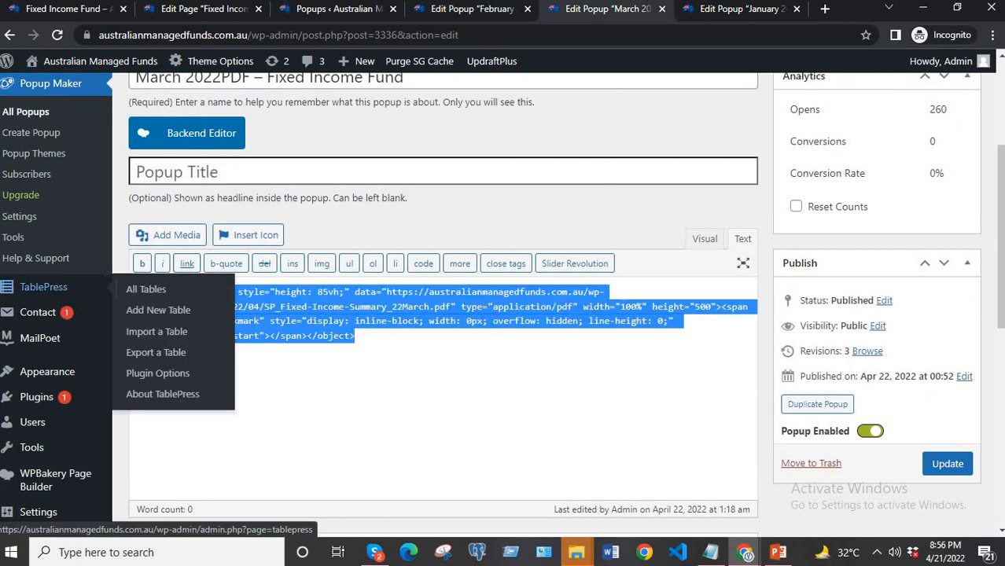
{"action": "left_click", "coordinate": [467, 343]}
{"action": "left_click_drag", "start_coordinate": [362, 336], "coordinate": [139, 292]}
{"action": "key", "text": "ctrl+c"}
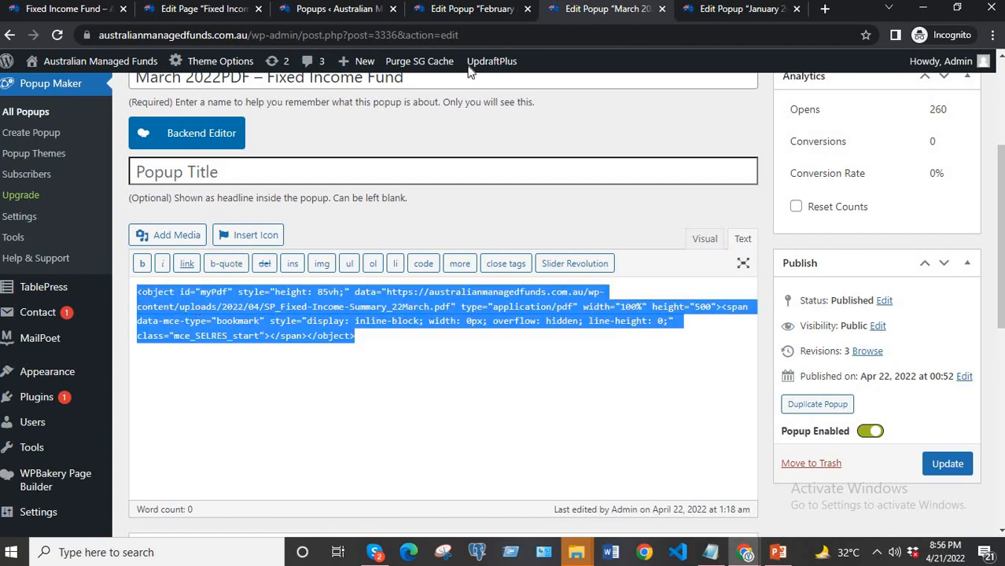
Replace all of the February popup's HTML code with the copied March embed code and update the popup.
{"action": "left_click", "coordinate": [494, 11]}
{"action": "scroll", "coordinate": [464, 409], "scroll_direction": "down", "scroll_amount": 3}
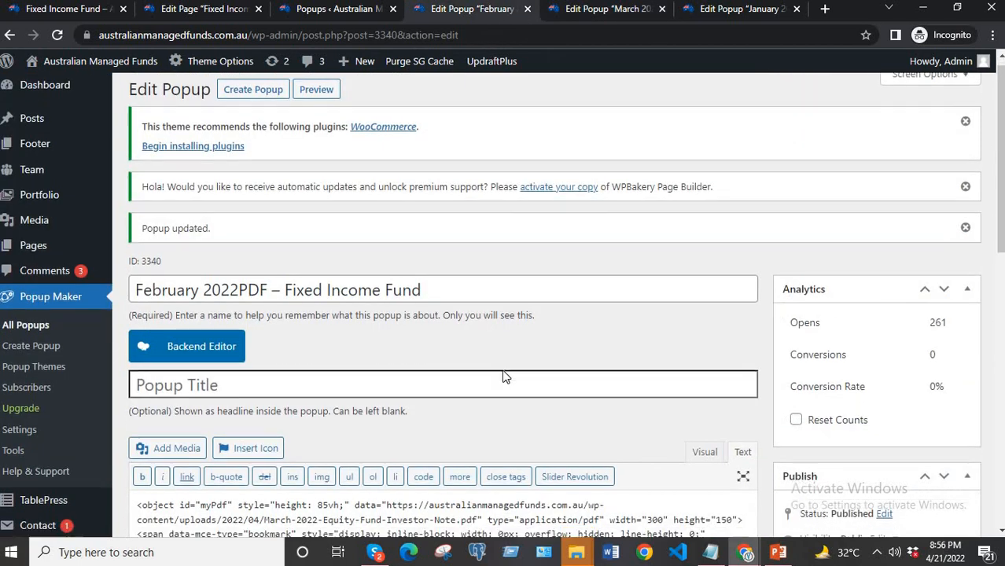
{"action": "left_click_drag", "start_coordinate": [225, 307], "coordinate": [143, 283]}
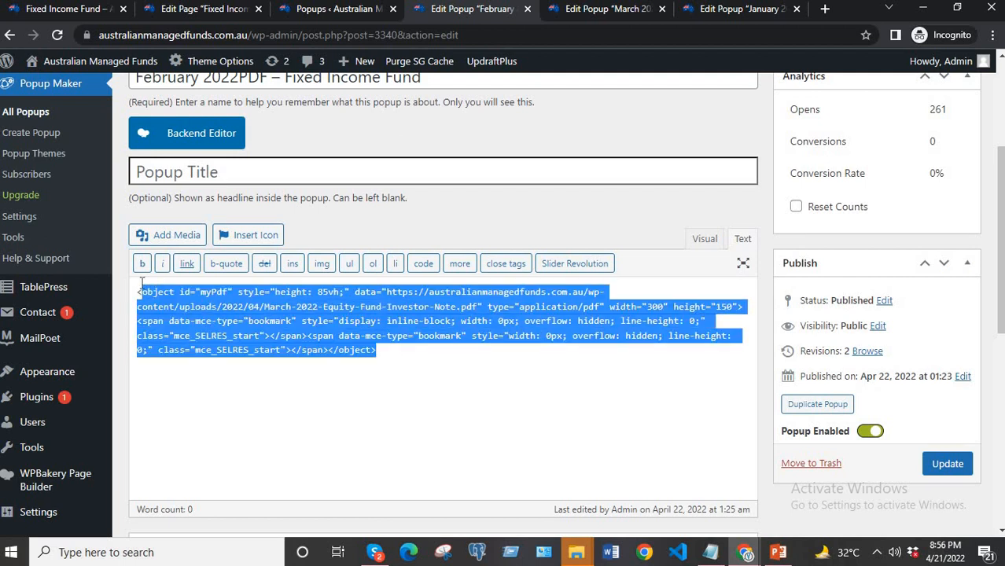
{"action": "key", "text": "ctrl+v"}
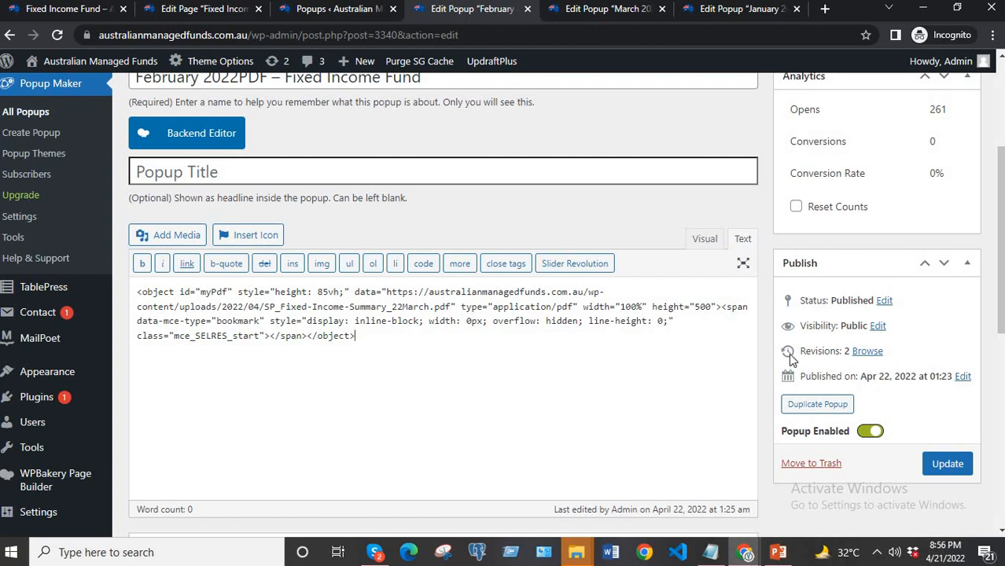
{"action": "left_click", "coordinate": [934, 466]}
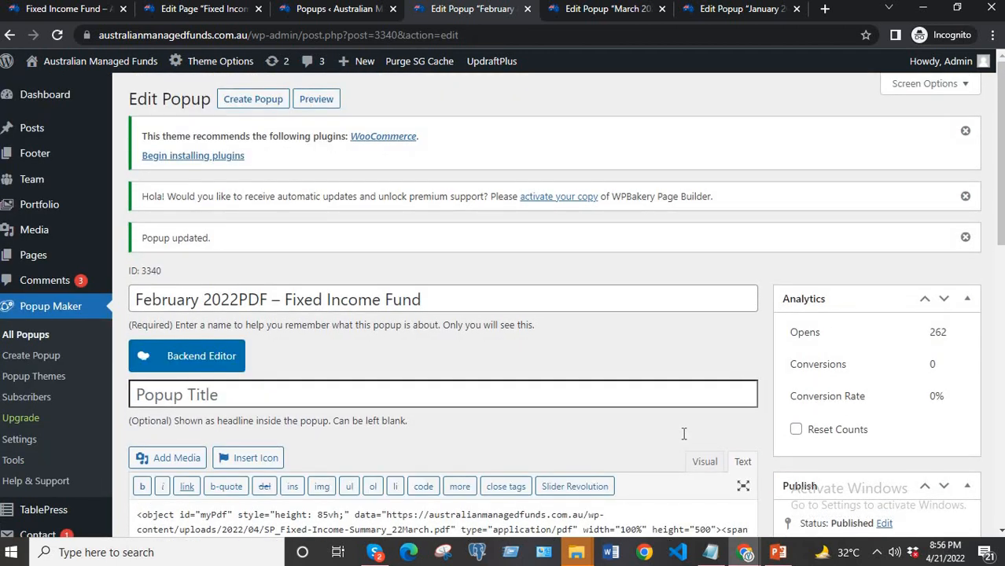
Review the February popup's click trigger, and check its PDF display from the Feb 2022 button on the reloaded live page.
{"action": "scroll", "coordinate": [657, 327], "scroll_direction": "down", "scroll_amount": 5}
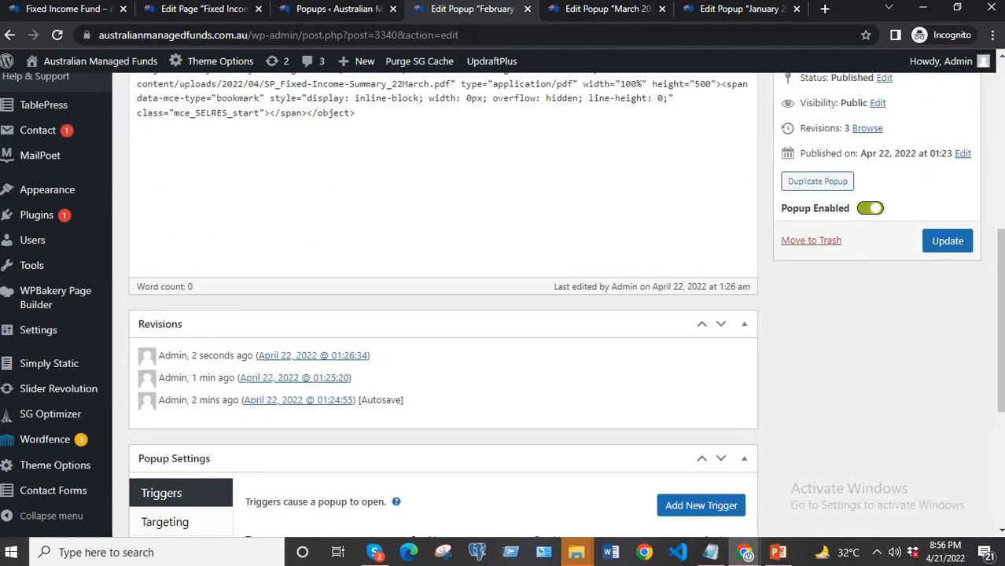
{"action": "scroll", "coordinate": [883, 261], "scroll_direction": "down", "scroll_amount": 4}
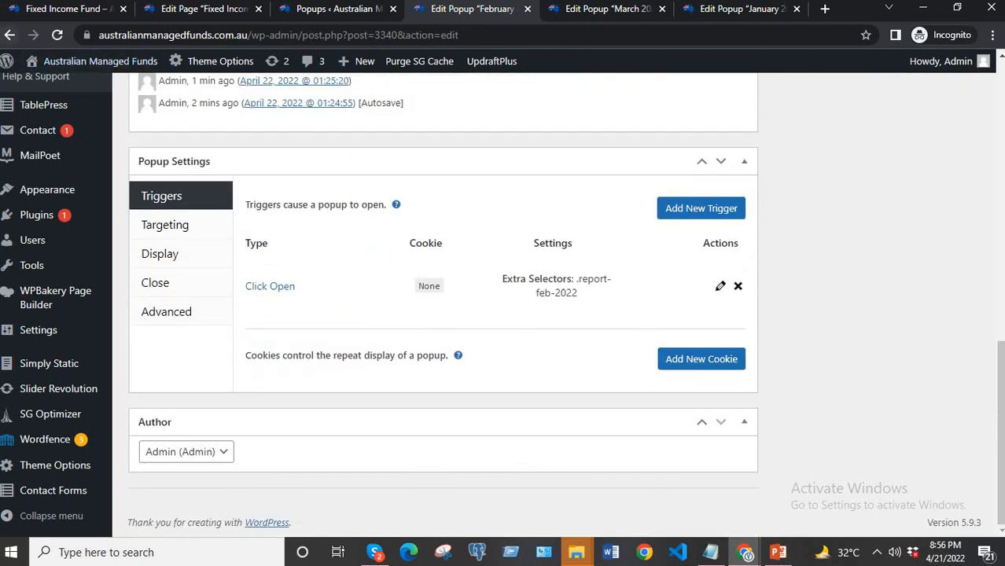
{"action": "left_click", "coordinate": [59, 8]}
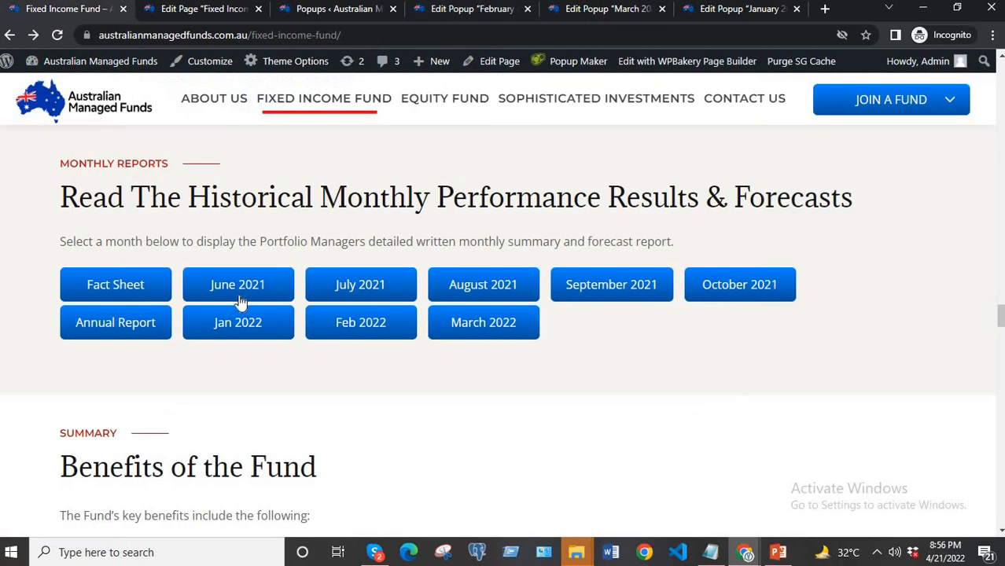
{"action": "left_click", "coordinate": [58, 34]}
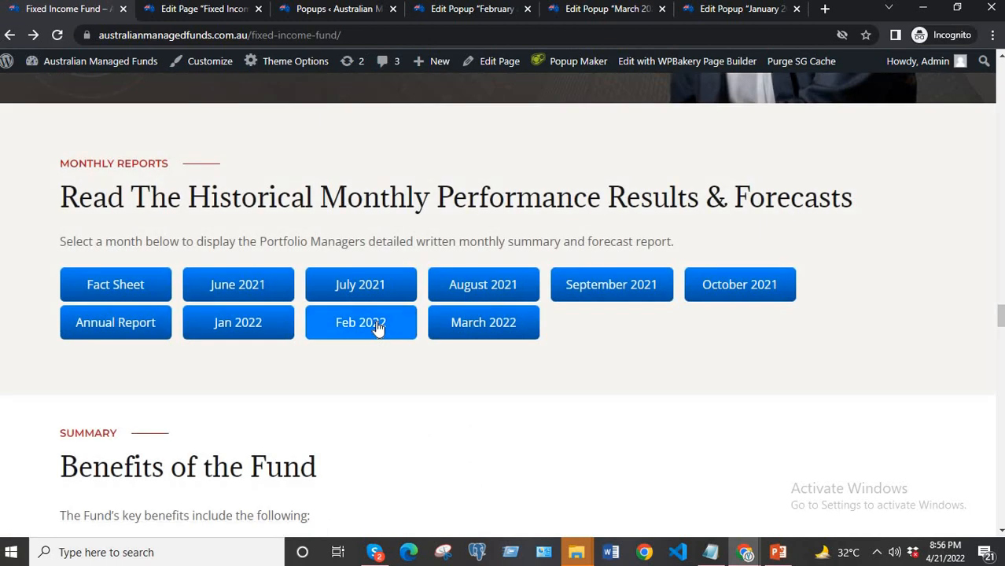
{"action": "left_click", "coordinate": [377, 324]}
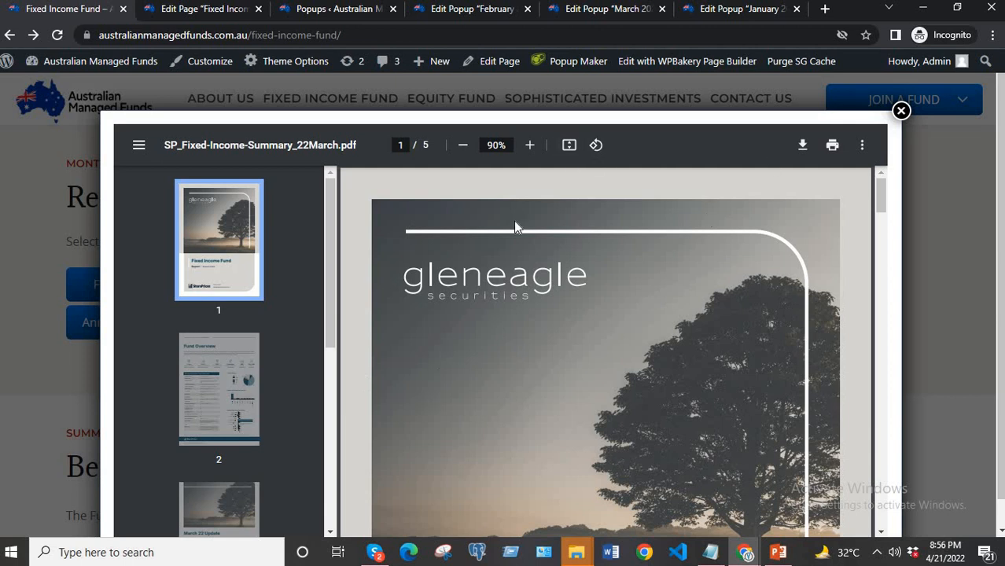
{"action": "left_click", "coordinate": [902, 110]}
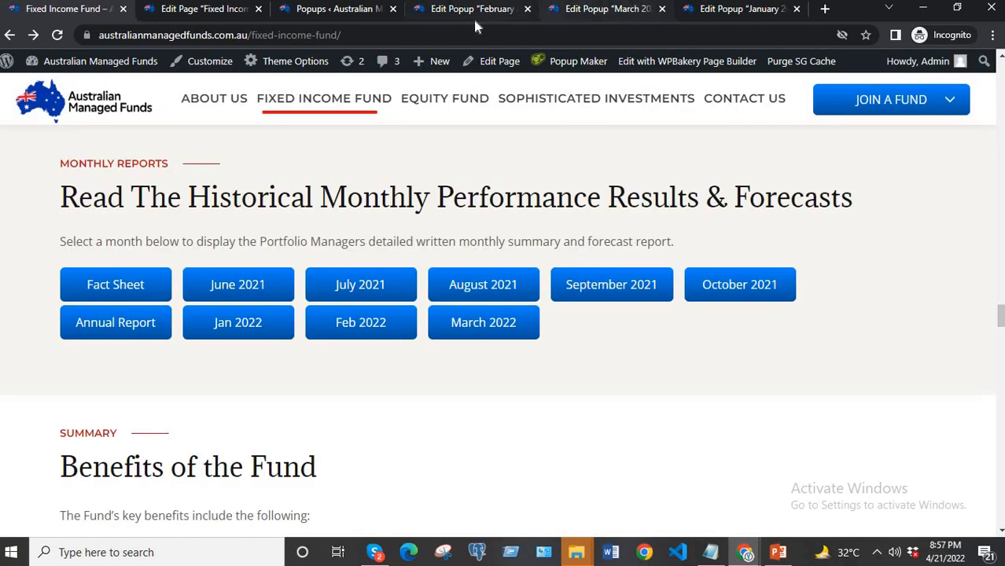
Replace the PDF URL in the February popup's object data attribute with "not available" and update the popup.
{"action": "left_click", "coordinate": [602, 8]}
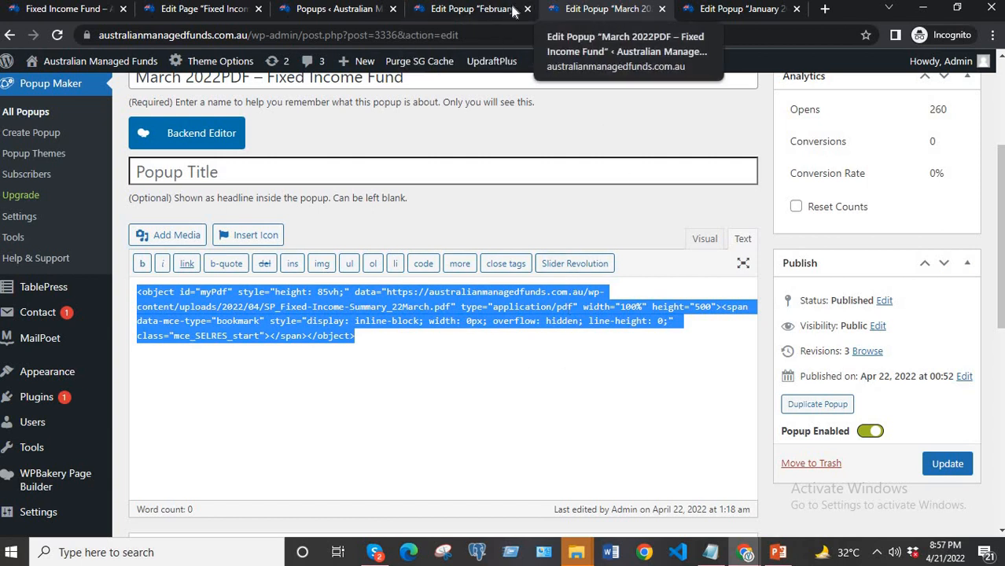
{"action": "left_click", "coordinate": [472, 9]}
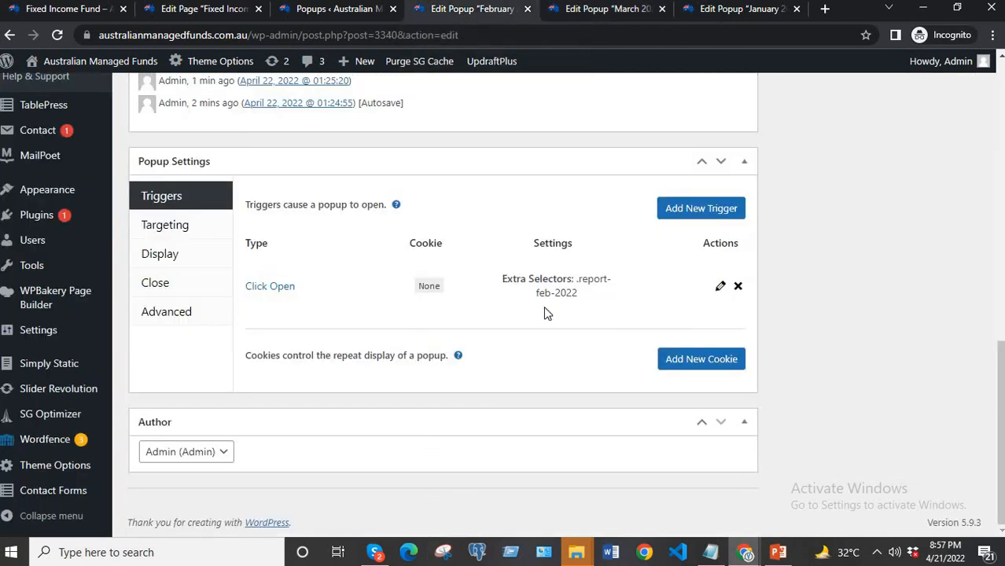
{"action": "scroll", "coordinate": [545, 312], "scroll_direction": "up", "scroll_amount": 5}
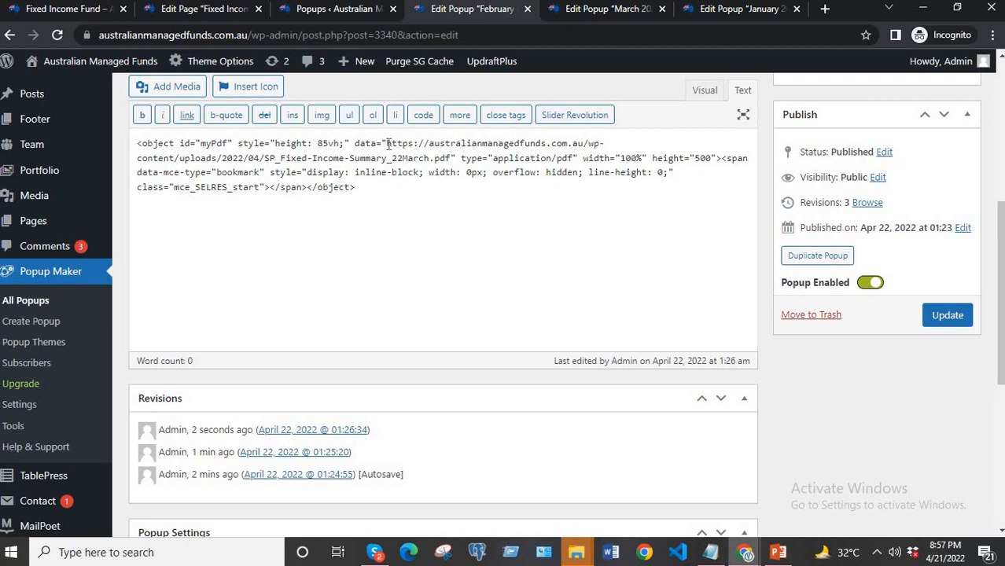
{"action": "left_click_drag", "start_coordinate": [386, 146], "coordinate": [449, 157]}
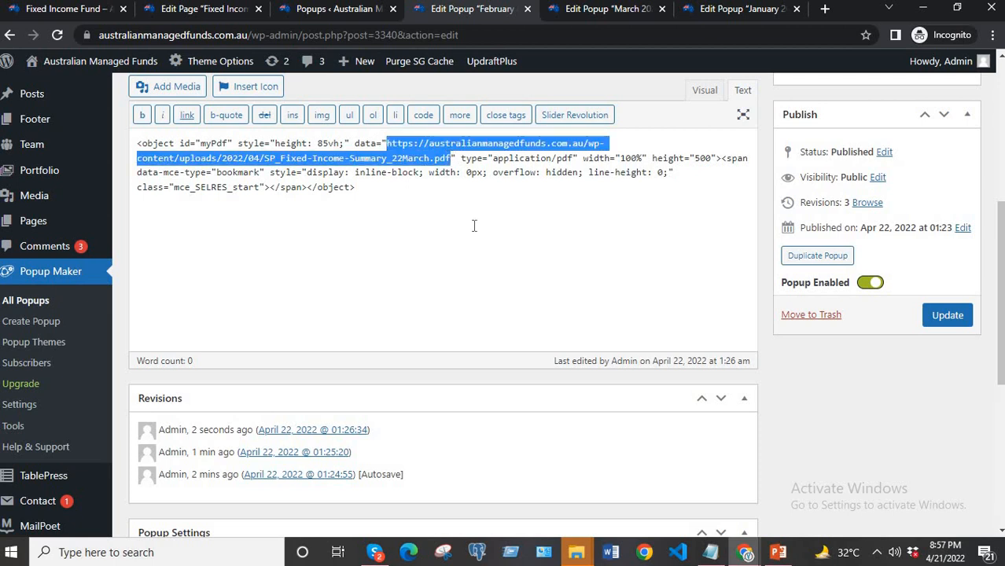
{"action": "type", "text": "not"}
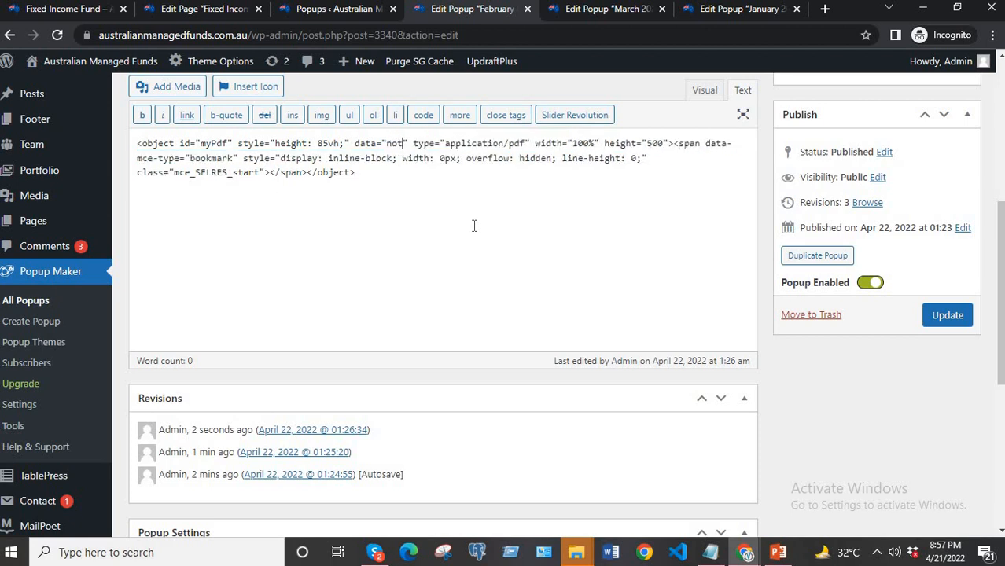
{"action": "type", "text": " availab"}
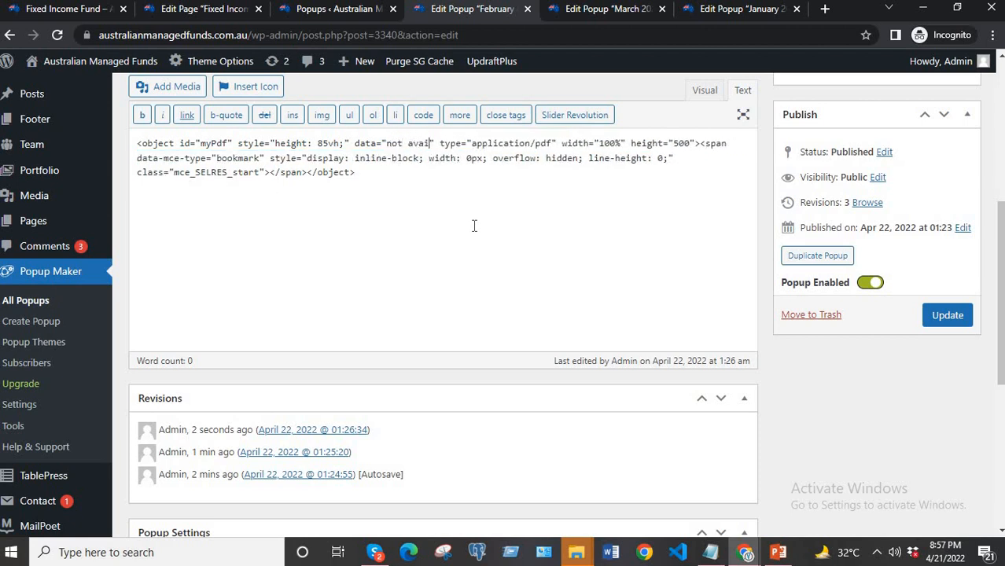
{"action": "type", "text": "le"}
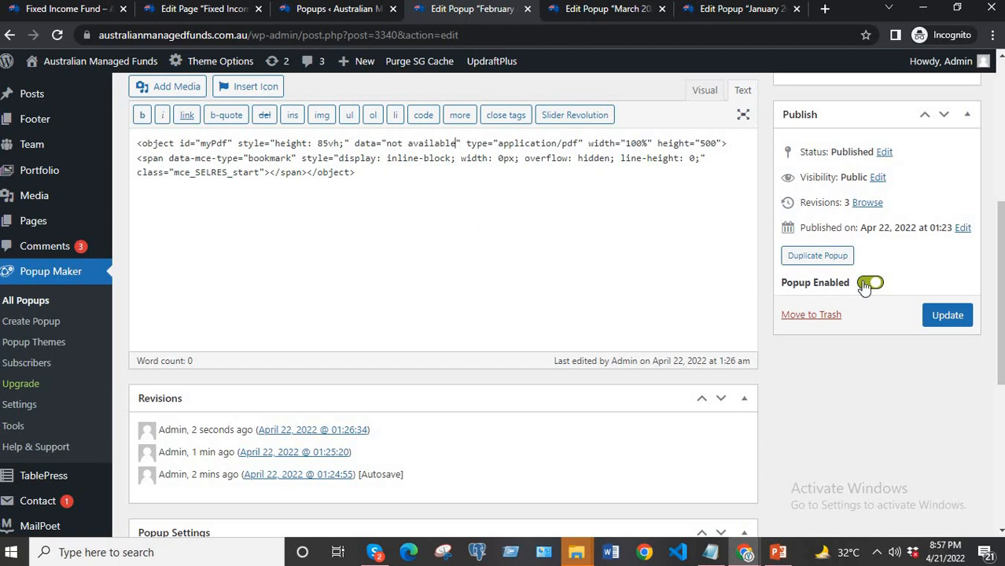
{"action": "left_click", "coordinate": [941, 316]}
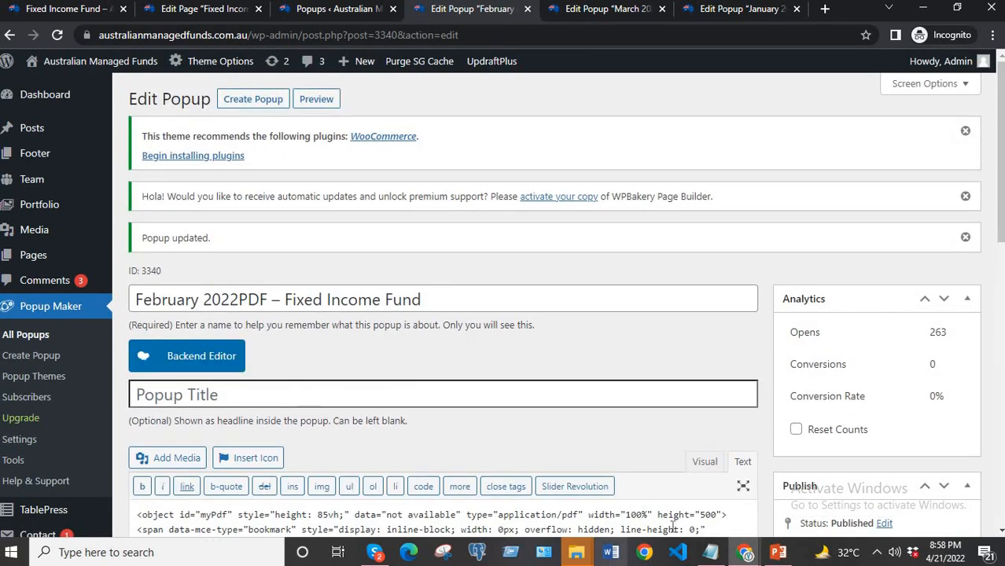
Return to the live Fixed Income Fund page, reload it, and test the Feb 2022 popup with its placeholder data value.
{"action": "left_click", "coordinate": [743, 552]}
{"action": "left_click", "coordinate": [800, 491]}
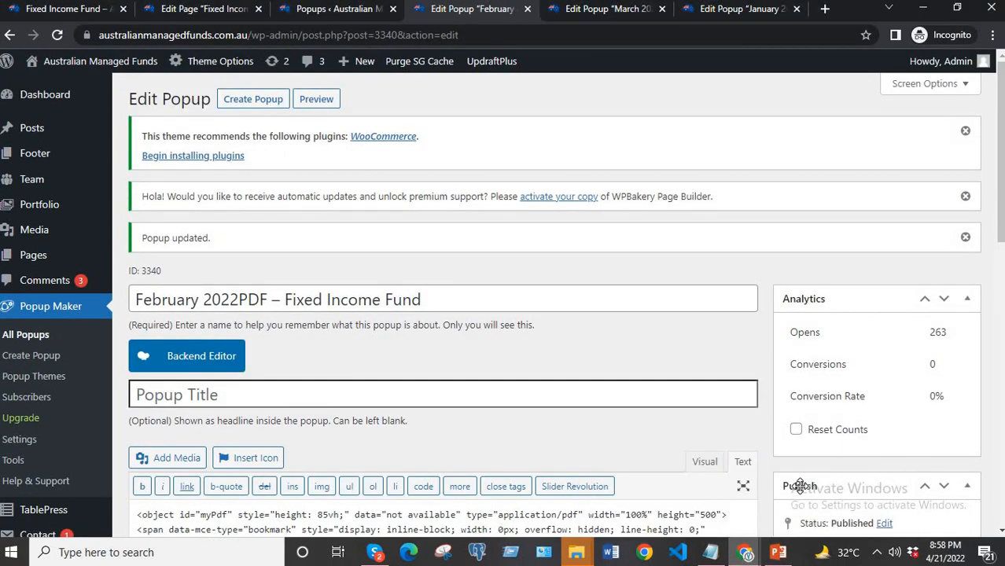
{"action": "left_click", "coordinate": [74, 12]}
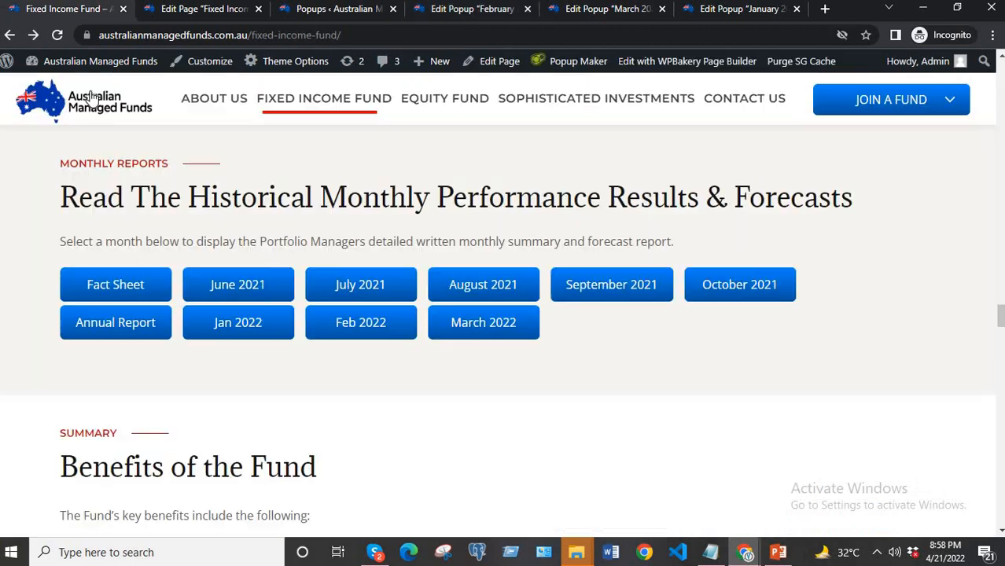
{"action": "left_click", "coordinate": [59, 35]}
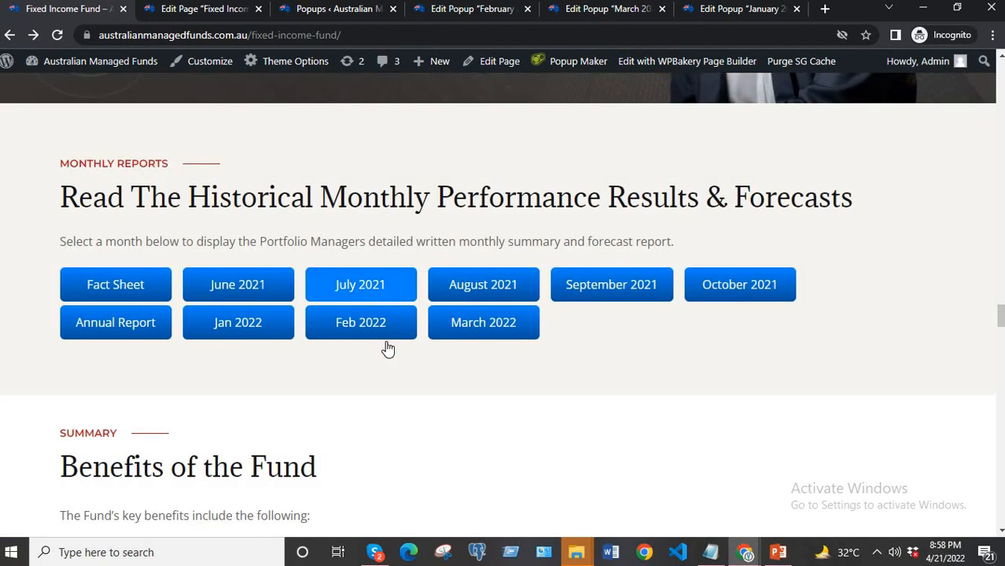
{"action": "left_click", "coordinate": [361, 327]}
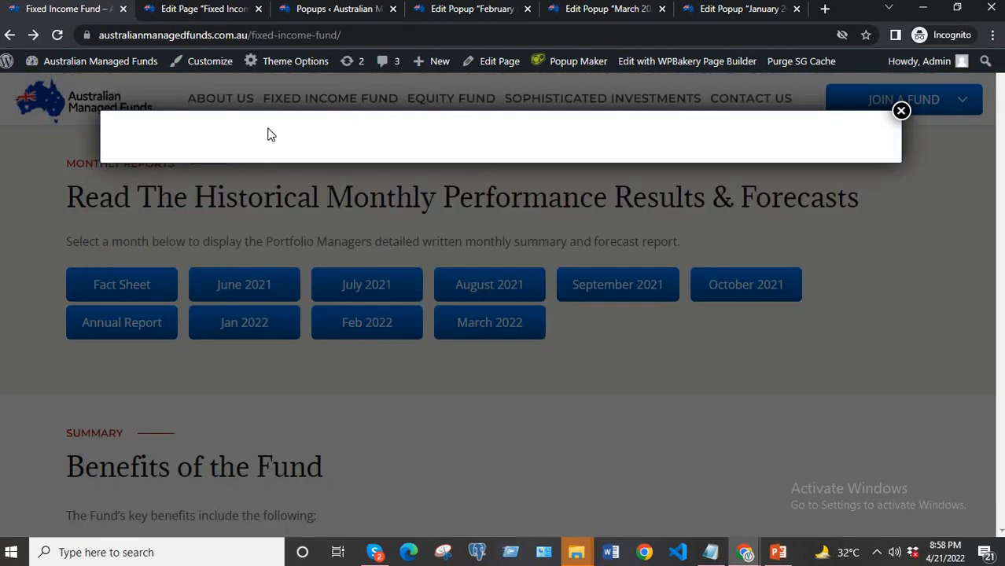
{"action": "left_click", "coordinate": [902, 111]}
Return to the February popup's editor and copy the file URL of SP_Fixed-Income-Summary_22March.pdf from the media library.
{"action": "left_click", "coordinate": [443, 9]}
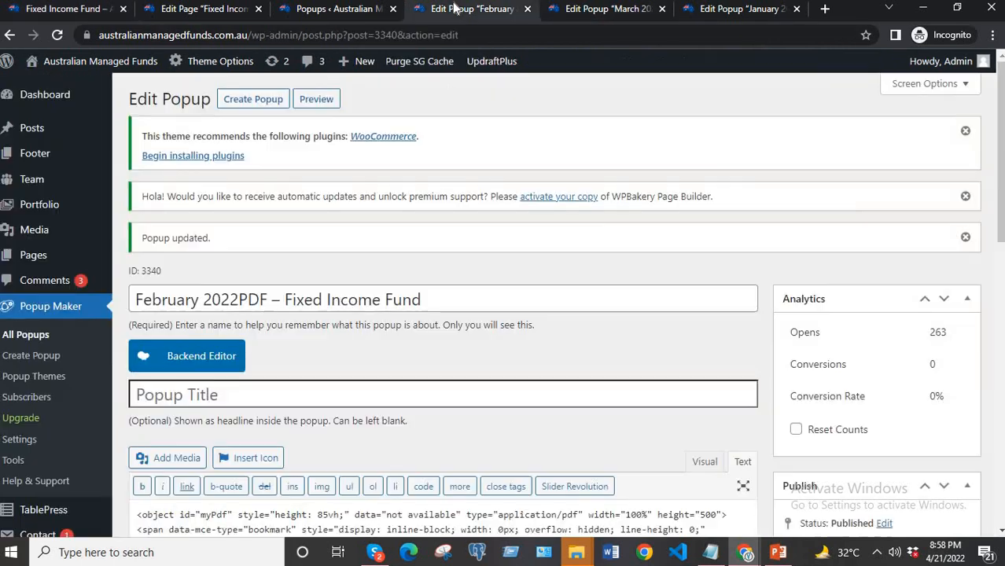
{"action": "scroll", "coordinate": [301, 354], "scroll_direction": "down", "scroll_amount": 1}
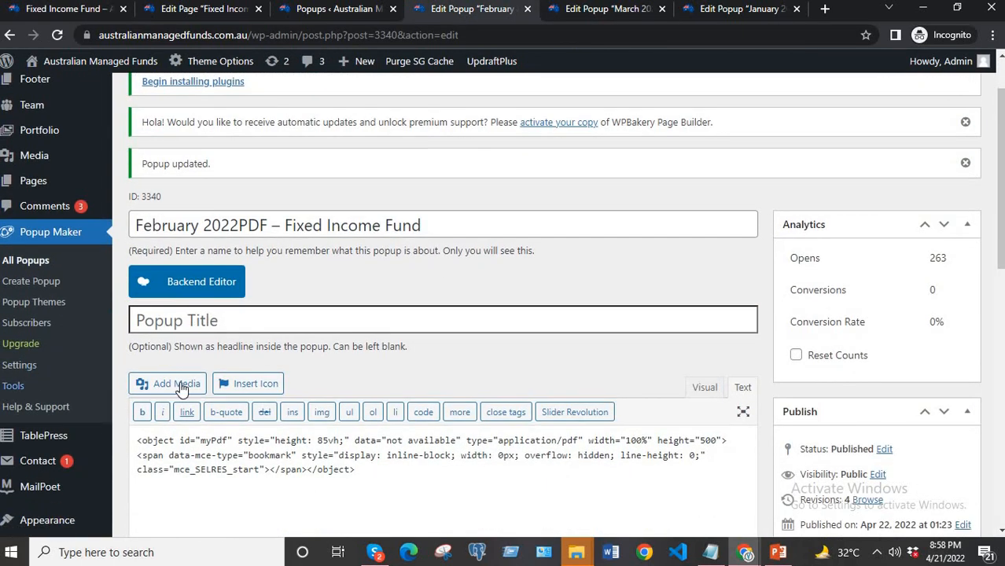
{"action": "left_click", "coordinate": [179, 386]}
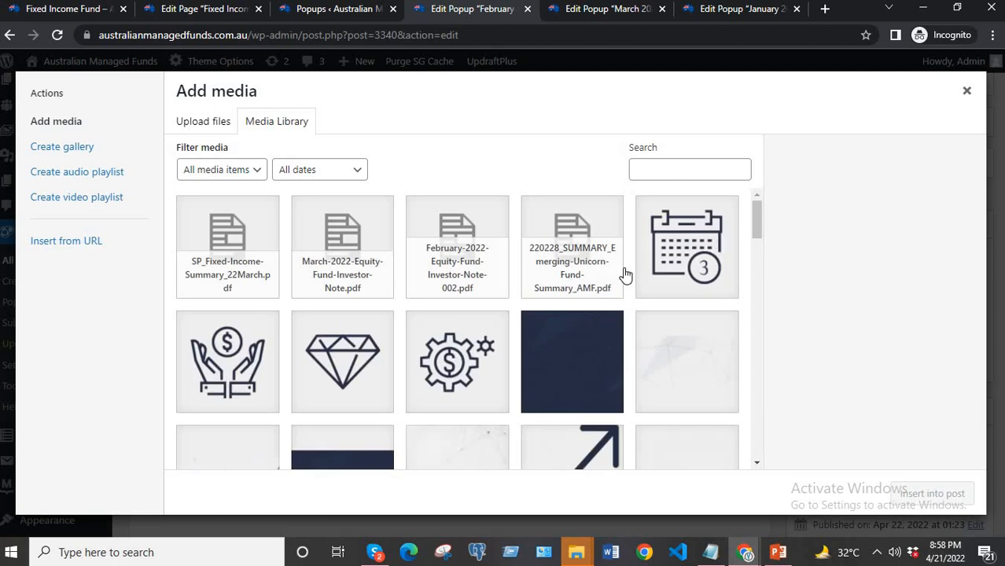
{"action": "left_click", "coordinate": [234, 261]}
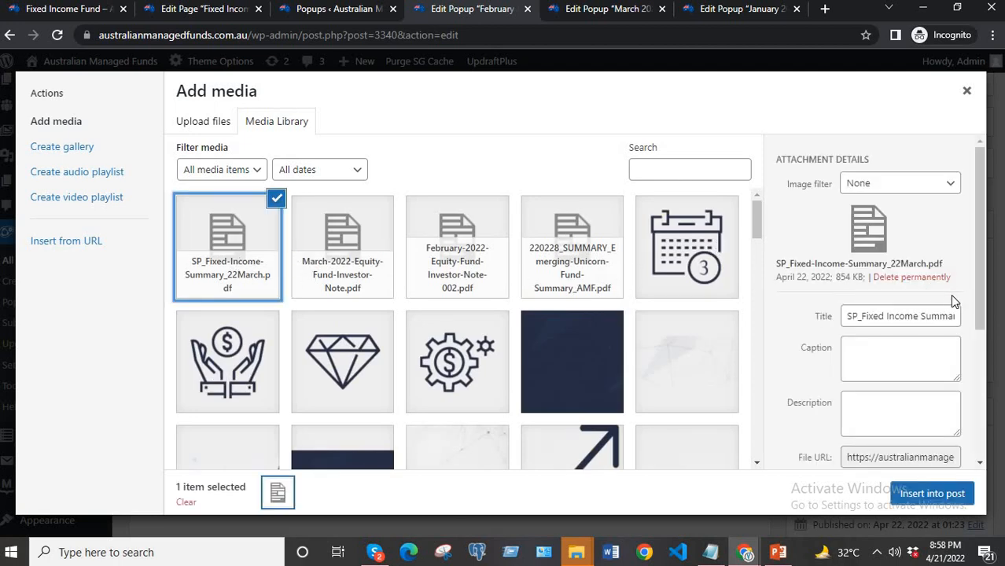
{"action": "scroll", "coordinate": [935, 307], "scroll_direction": "down", "scroll_amount": 3}
{"action": "left_click", "coordinate": [911, 338]}
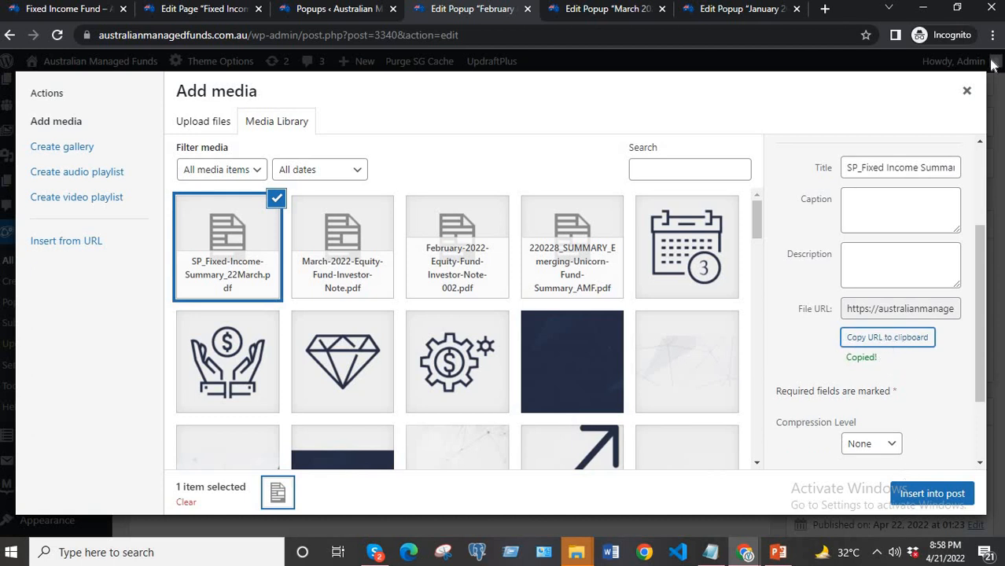
{"action": "left_click", "coordinate": [967, 91]}
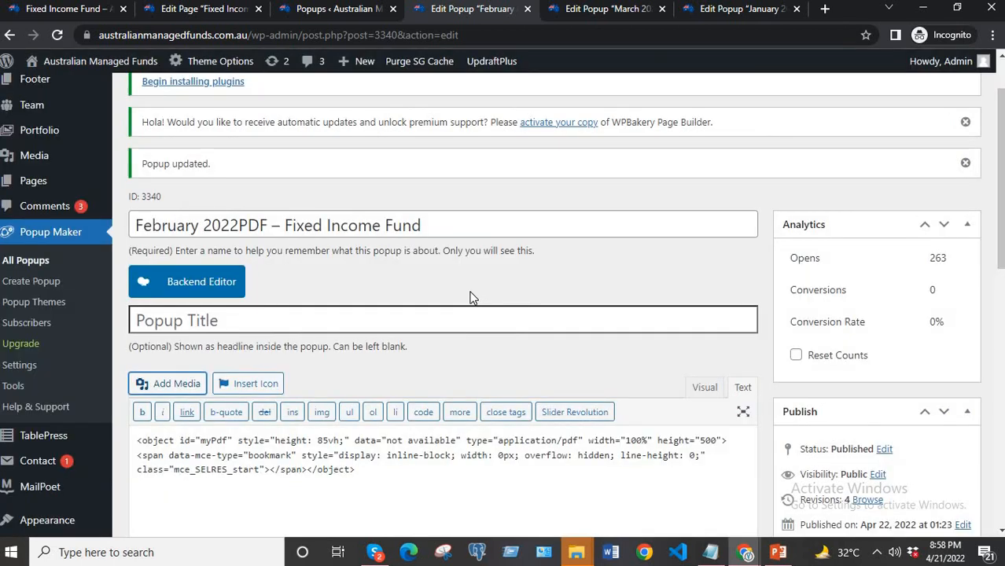
Check the March popup's embed code for the PDF URL in its data attribute, and return to the February popup's editor.
{"action": "scroll", "coordinate": [472, 297], "scroll_direction": "down", "scroll_amount": 2}
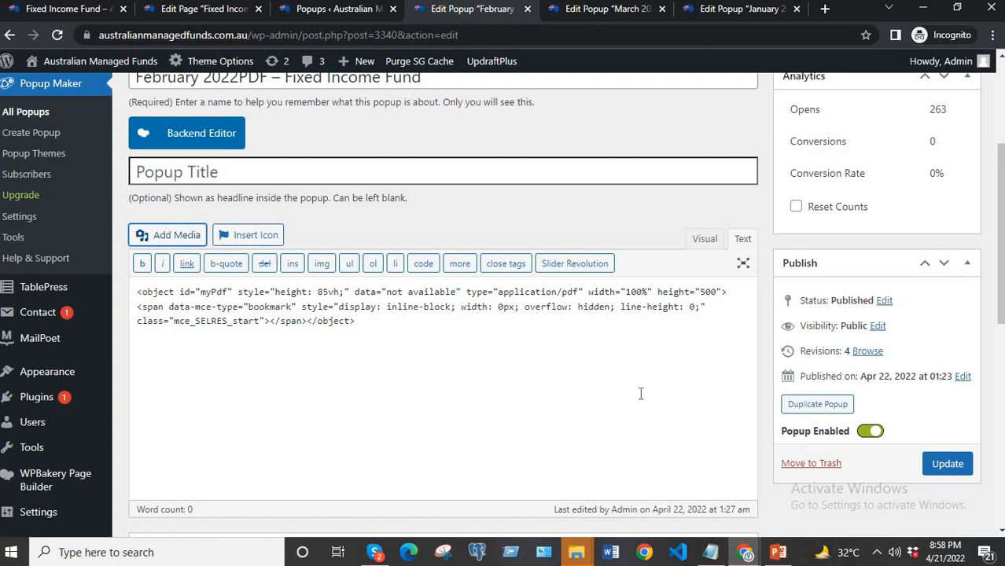
{"action": "left_click", "coordinate": [615, 11]}
{"action": "key", "text": "ctrl+a"}
{"action": "left_click", "coordinate": [524, 387]}
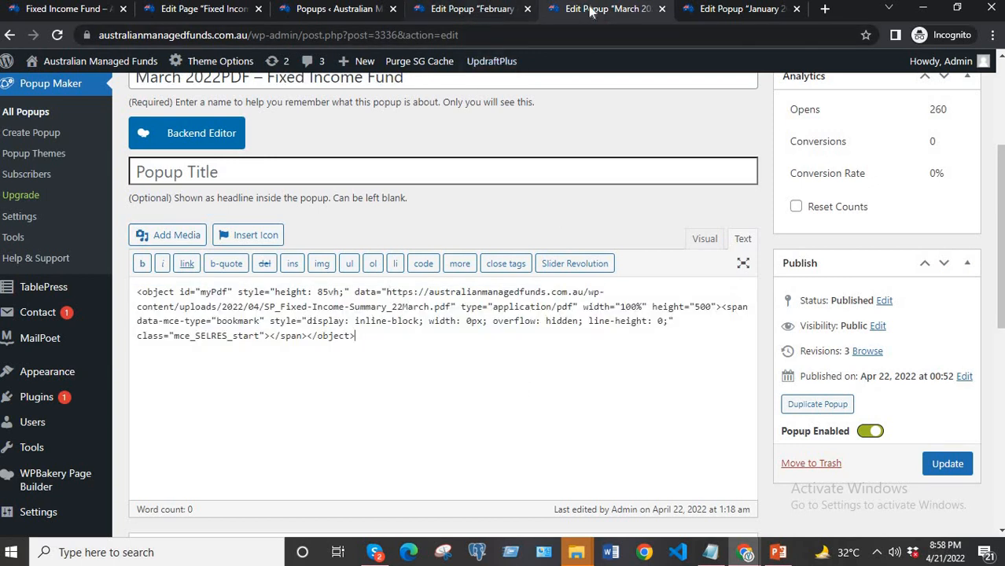
{"action": "left_click", "coordinate": [486, 11]}
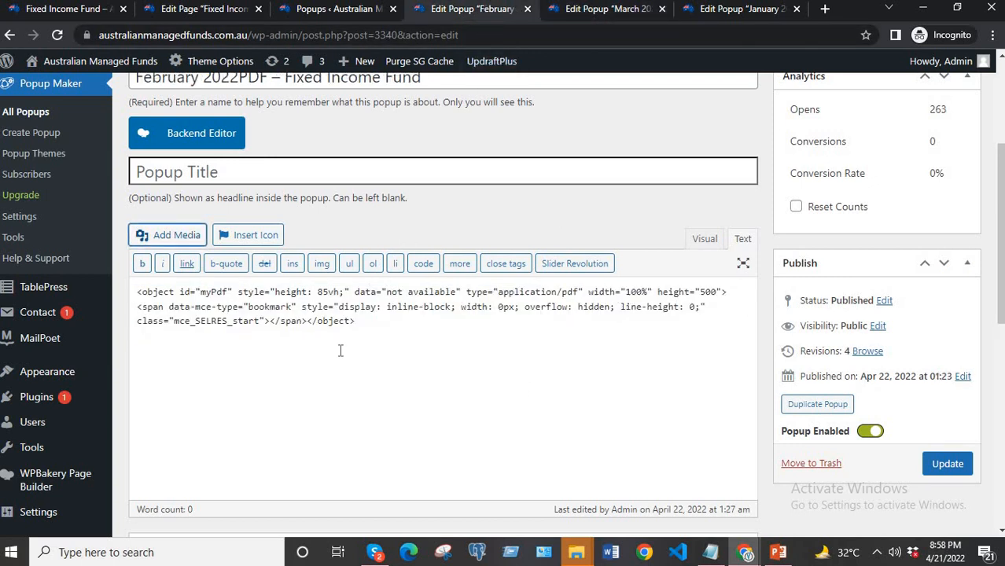
Replace "not available" in the February popup's data attribute with the file URL copied from SP_Fixed-Income-Summary_22March.pdf in the media library, and update the popup.
{"action": "left_click", "coordinate": [189, 236]}
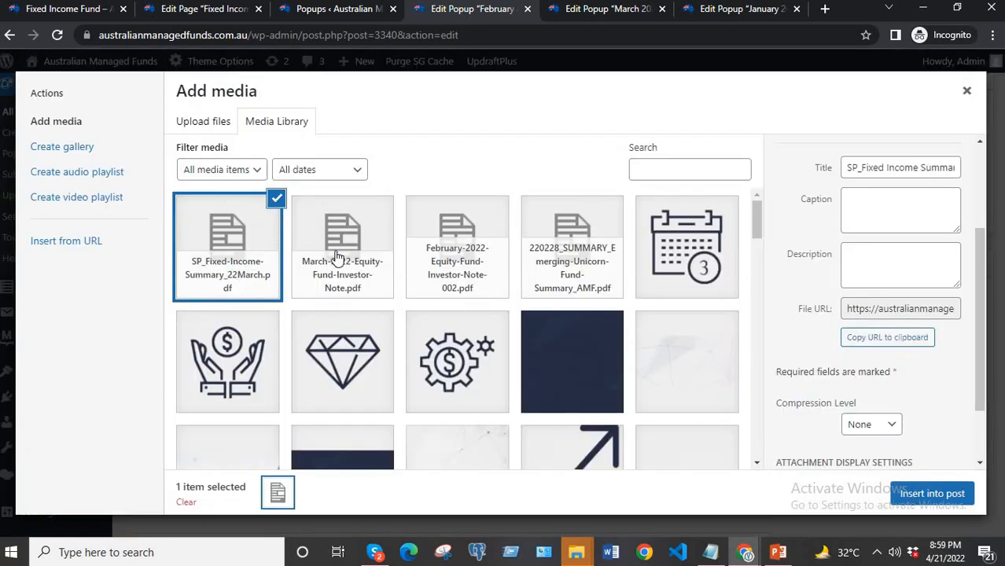
{"action": "left_click", "coordinate": [877, 340]}
{"action": "left_click", "coordinate": [966, 91]}
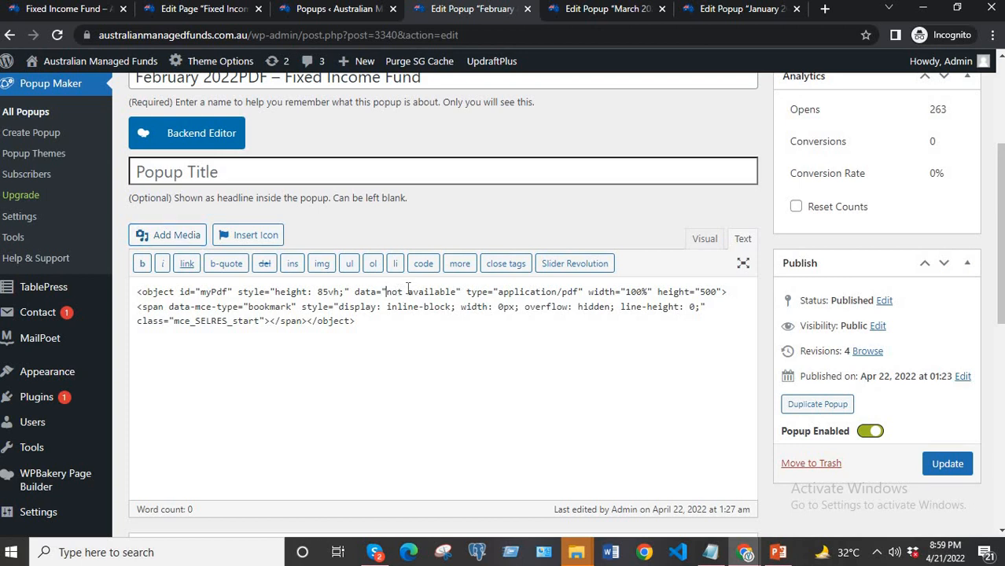
{"action": "left_click_drag", "start_coordinate": [386, 292], "coordinate": [455, 286]}
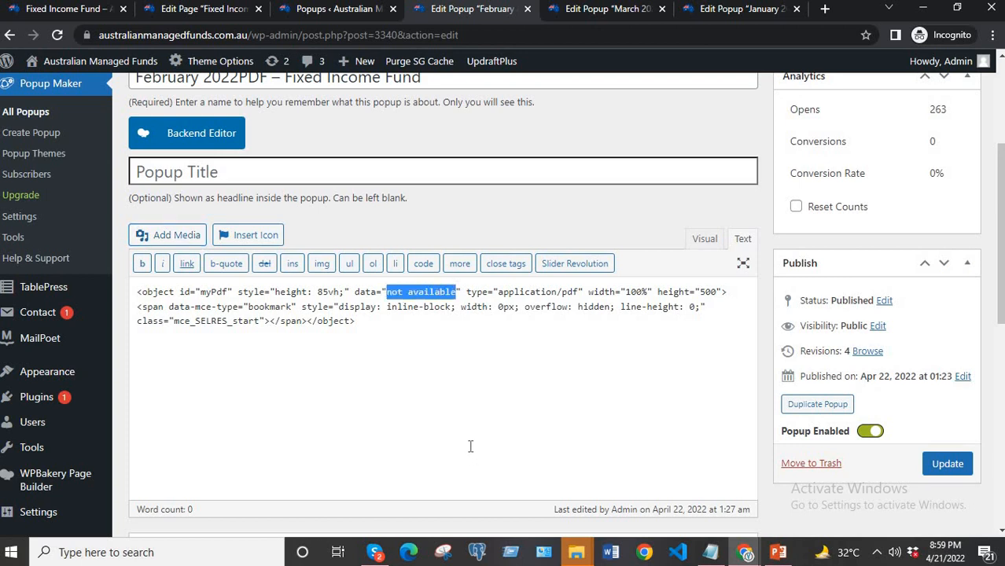
{"action": "key", "text": "ctrl+v"}
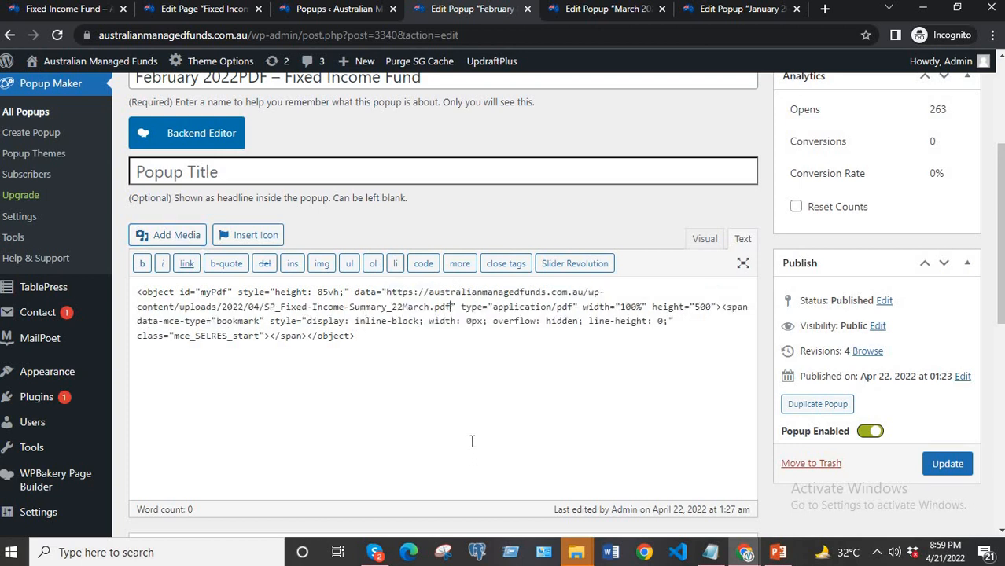
{"action": "left_click", "coordinate": [939, 463]}
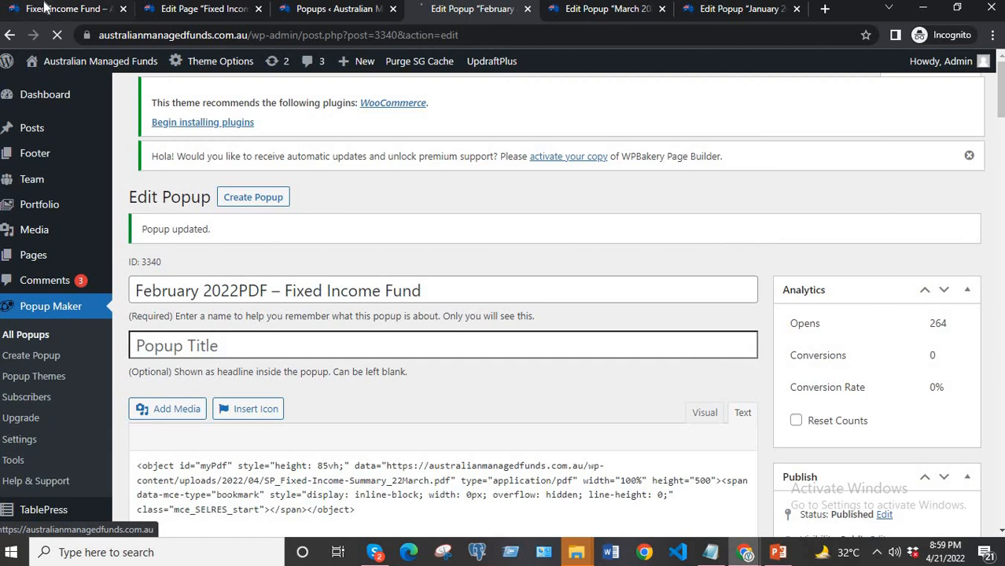
Test the Feb 2022 report popup on the live Fixed Income Fund page and close it.
{"action": "left_click", "coordinate": [45, 8]}
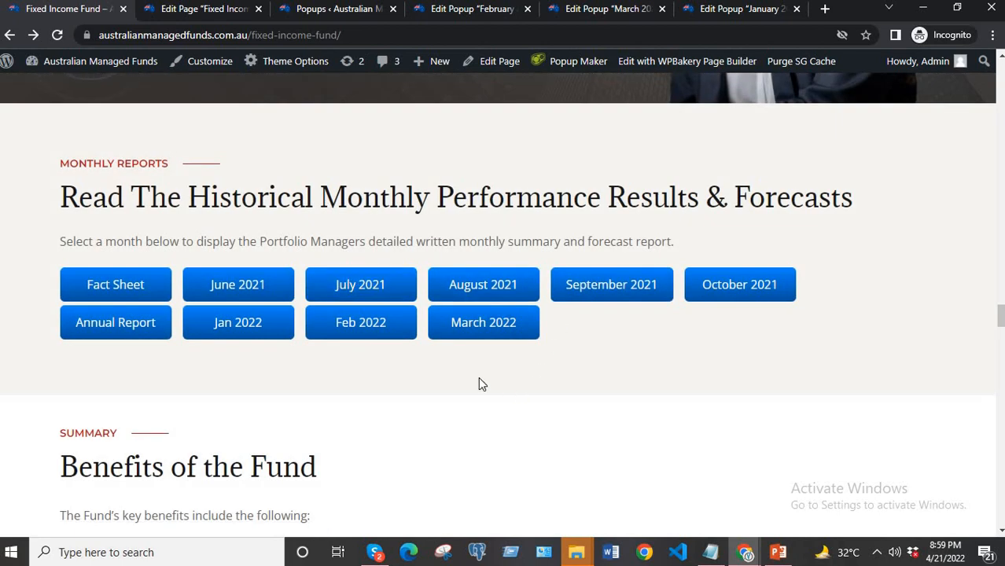
{"action": "left_click", "coordinate": [375, 326]}
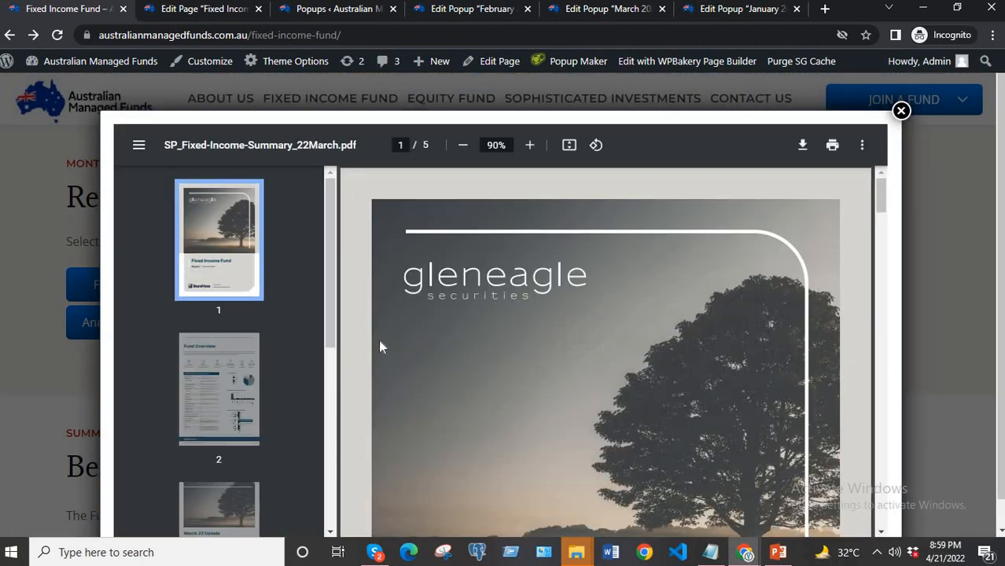
{"action": "left_click", "coordinate": [901, 111]}
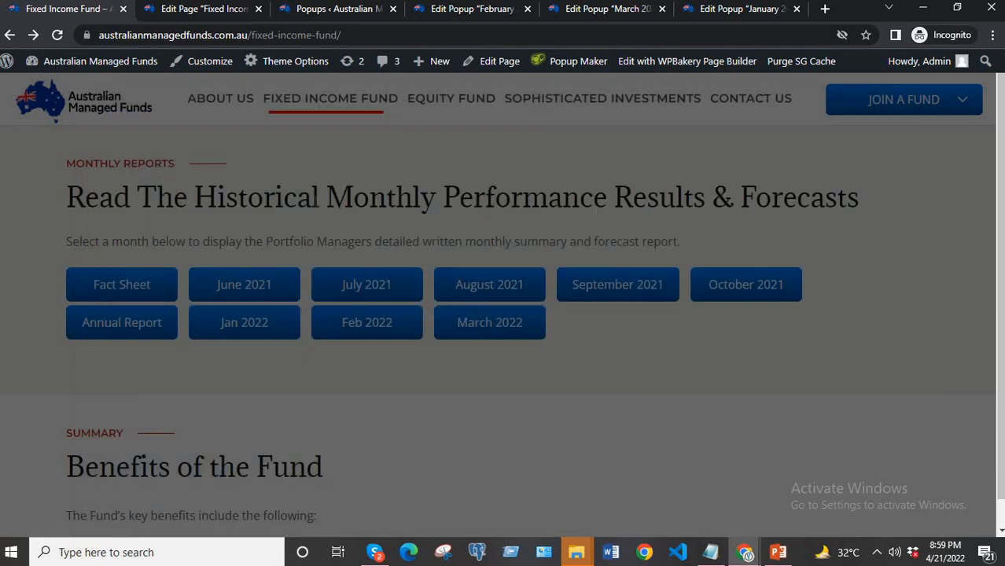
Switch to PowerPoint to review the Equity Fund slide "Add Feb And March Reports", and return to the website's browser window.
{"action": "left_click", "coordinate": [227, 11]}
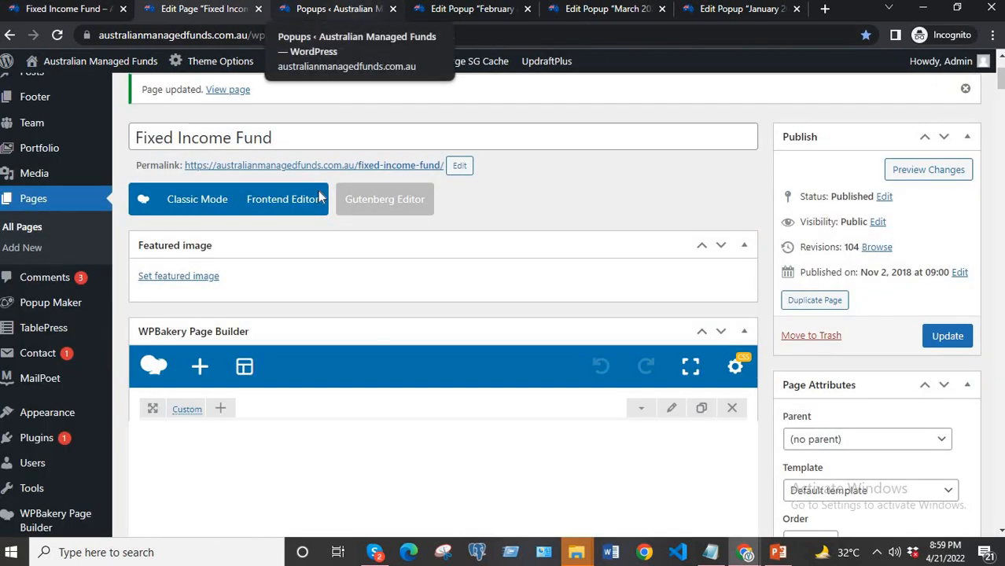
{"action": "left_click", "coordinate": [777, 552]}
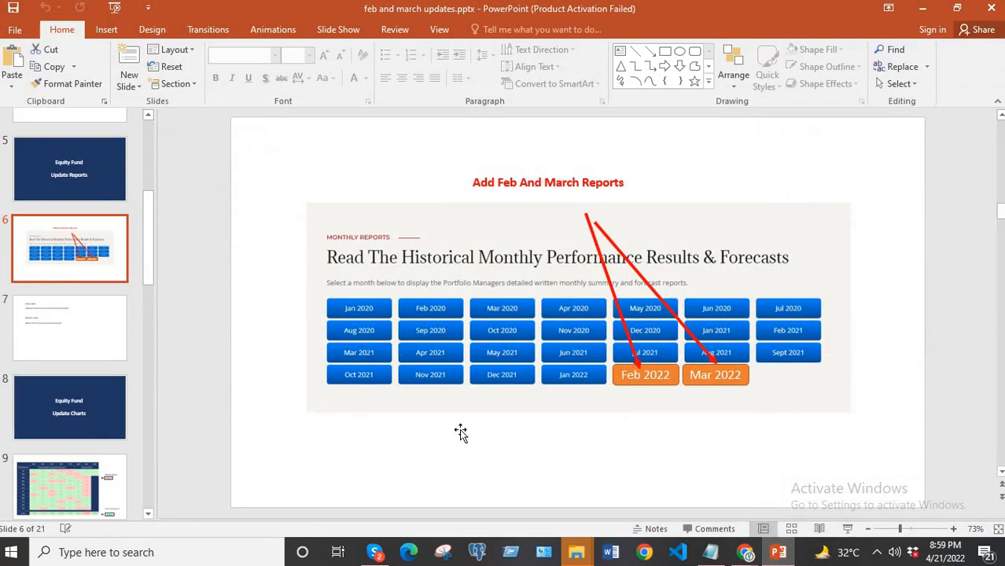
{"action": "mouse_move", "coordinate": [747, 557]}
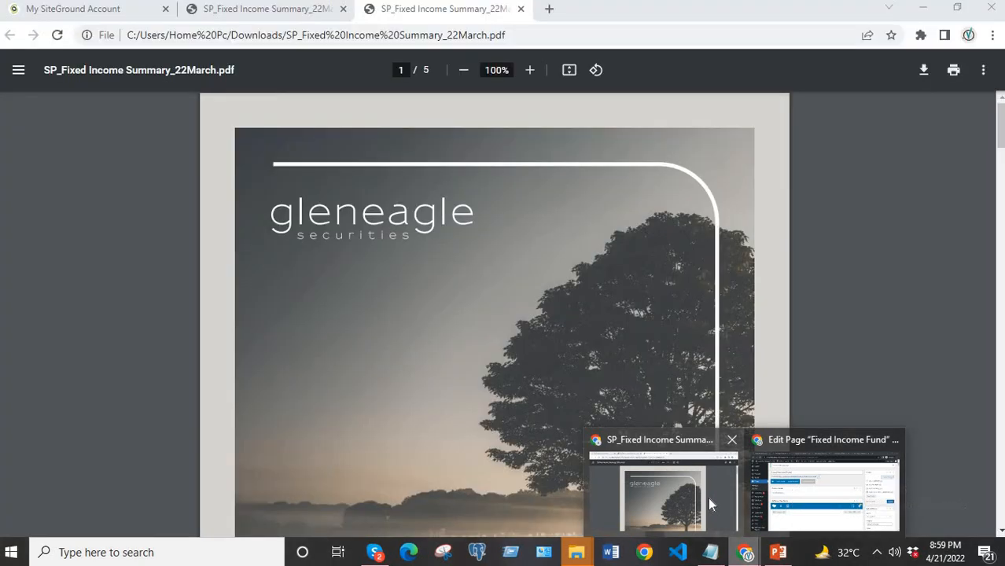
{"action": "left_click", "coordinate": [708, 497]}
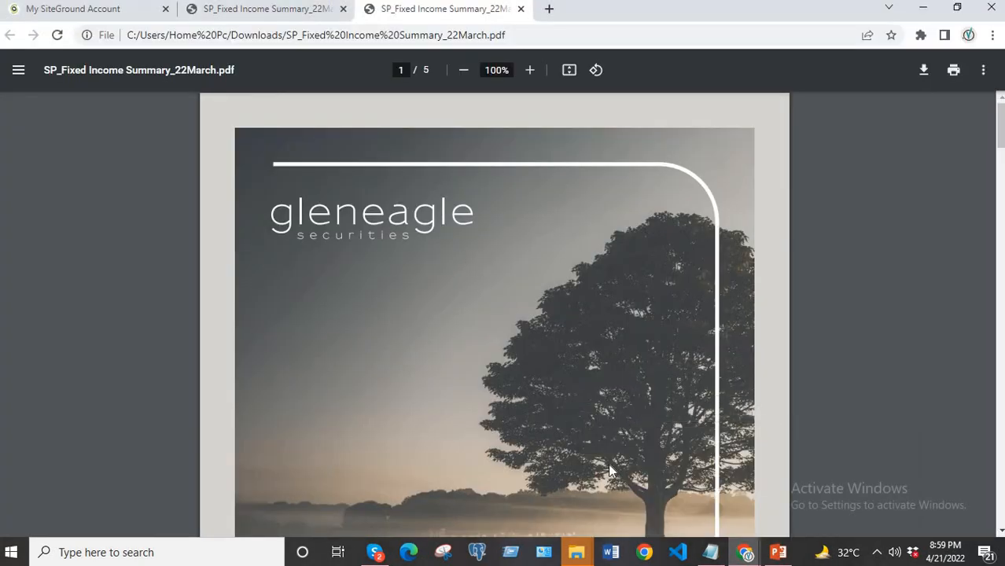
{"action": "mouse_move", "coordinate": [744, 552]}
{"action": "left_click", "coordinate": [831, 498]}
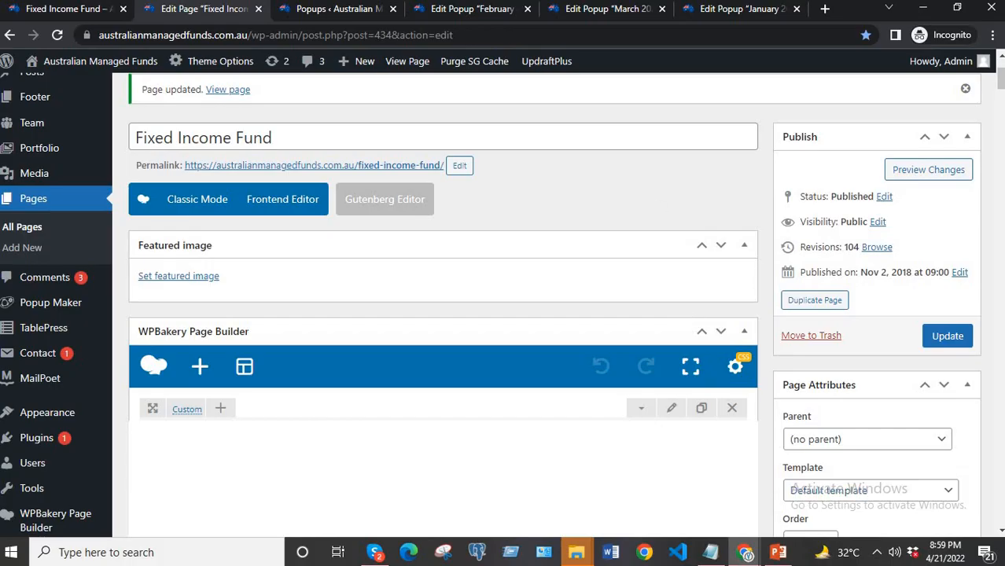
Open the live Equity Fund page from the Fixed Income Fund page and examine its Monthly Reports buttons.
{"action": "left_click", "coordinate": [50, 10]}
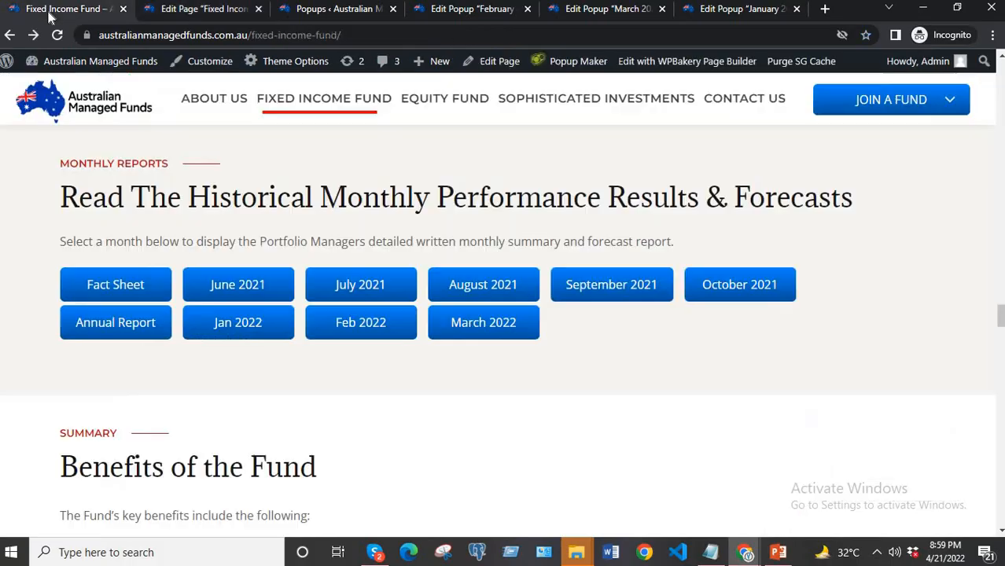
{"action": "left_click", "coordinate": [440, 100]}
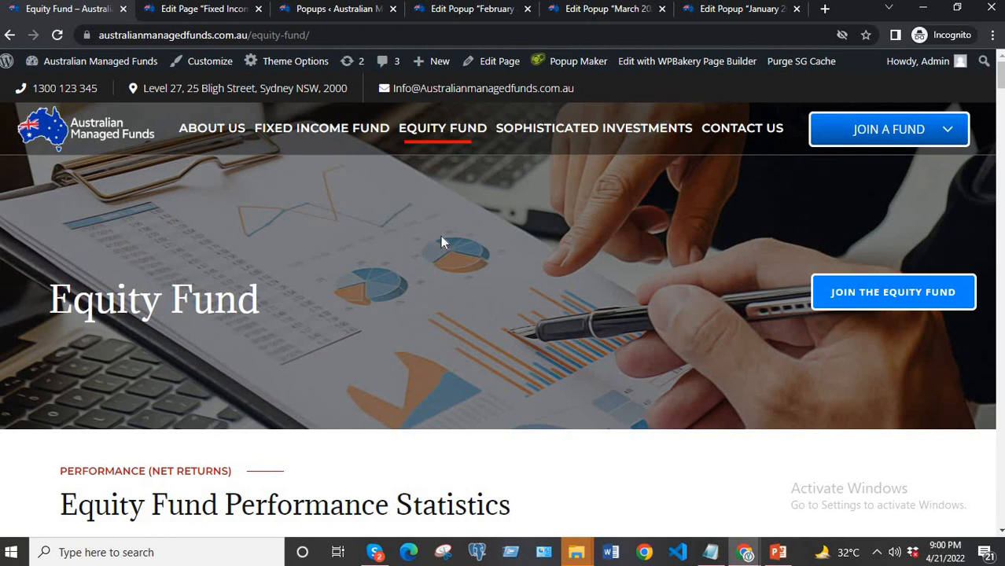
{"action": "scroll", "coordinate": [441, 243], "scroll_direction": "down", "scroll_amount": 3}
{"action": "scroll", "coordinate": [440, 236], "scroll_direction": "up", "scroll_amount": 3}
{"action": "scroll", "coordinate": [522, 260], "scroll_direction": "down", "scroll_amount": 4}
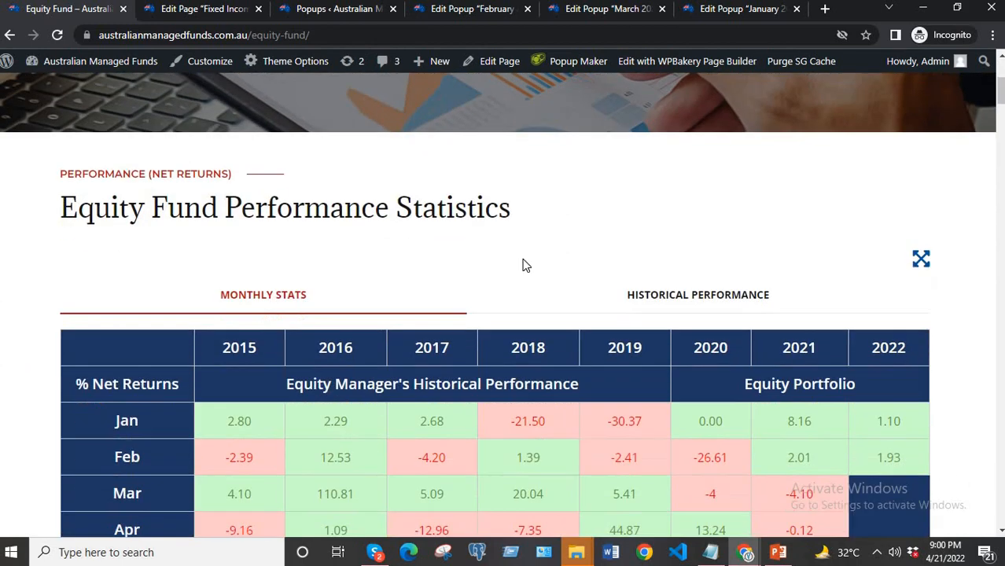
{"action": "scroll", "coordinate": [525, 265], "scroll_direction": "down", "scroll_amount": 15}
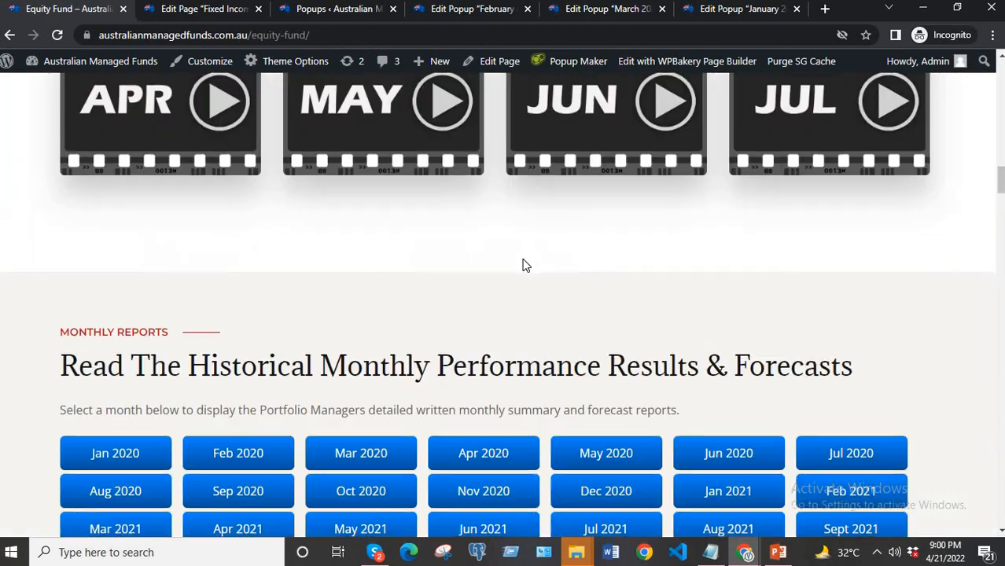
{"action": "scroll", "coordinate": [525, 265], "scroll_direction": "down", "scroll_amount": 3}
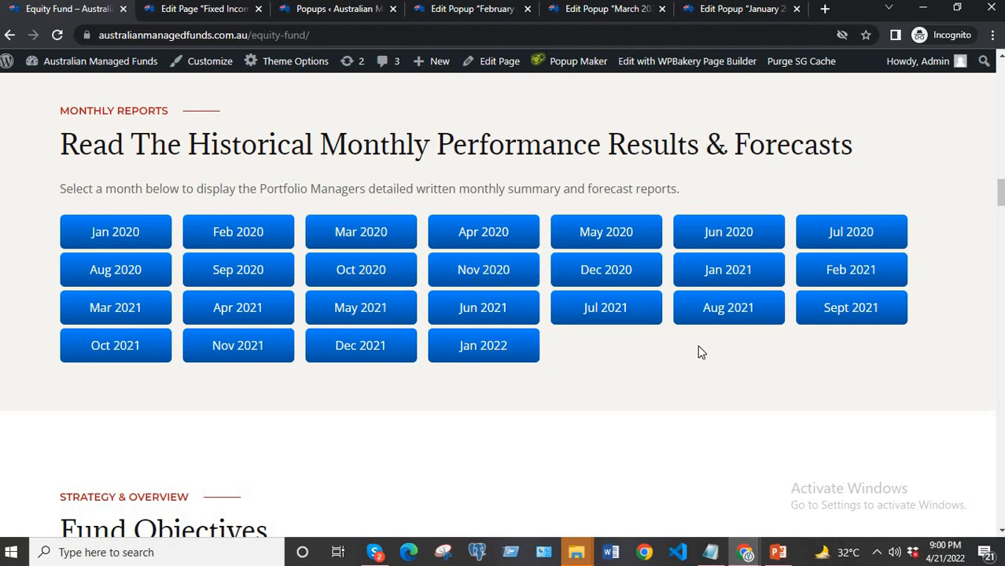
{"action": "scroll", "coordinate": [624, 373], "scroll_direction": "up", "scroll_amount": 1}
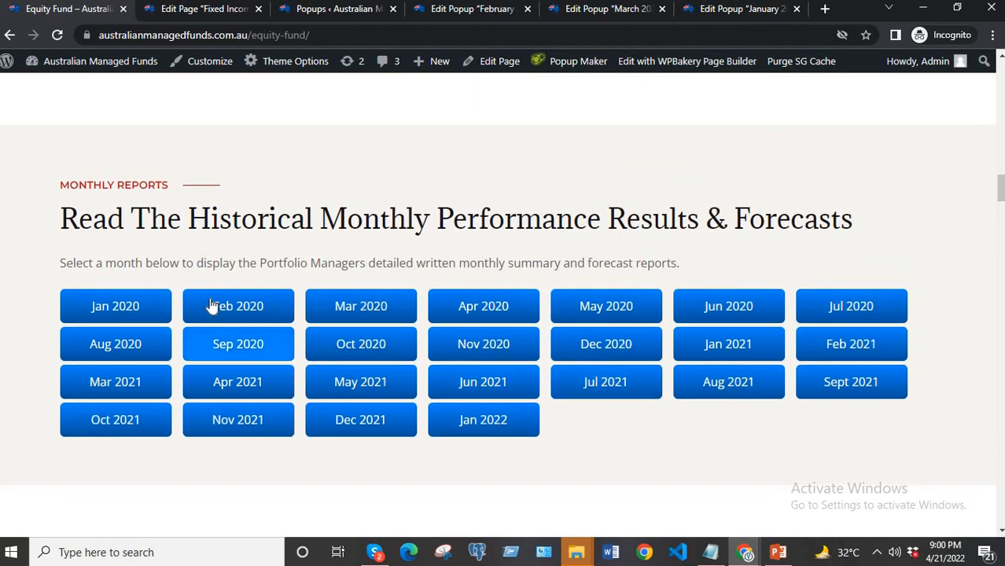
Open the Equity Fund page for editing and open the settings of the Raw HTML element that lists the monthly report buttons.
{"action": "left_click", "coordinate": [495, 62]}
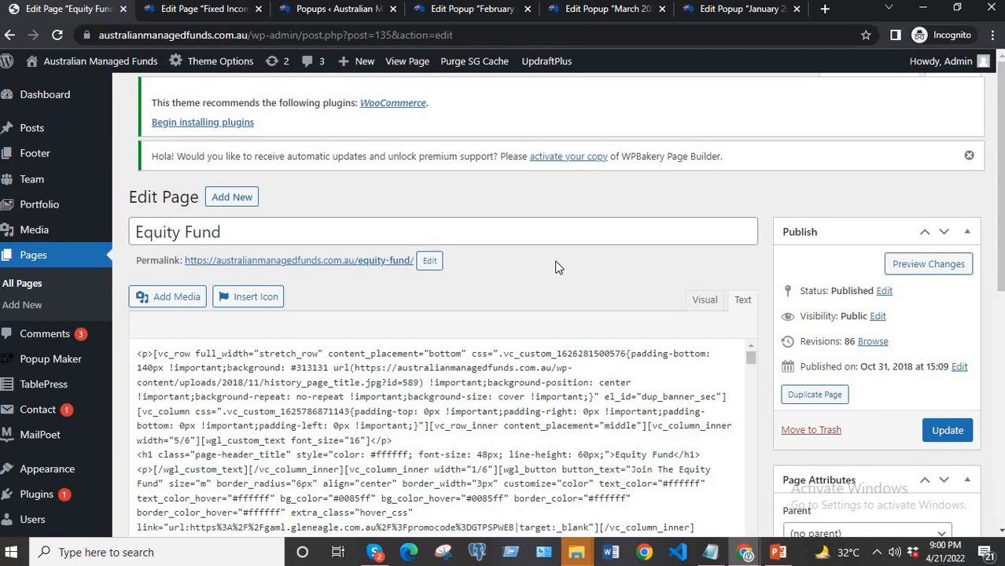
{"action": "scroll", "coordinate": [543, 278], "scroll_direction": "down", "scroll_amount": 10}
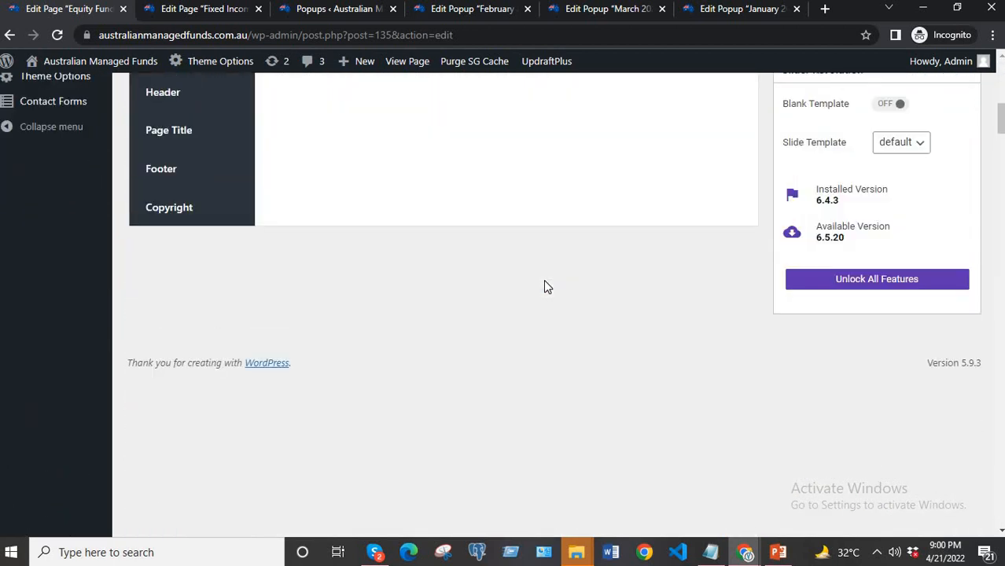
{"action": "scroll", "coordinate": [547, 287], "scroll_direction": "up", "scroll_amount": 5}
{"action": "scroll", "coordinate": [547, 287], "scroll_direction": "up", "scroll_amount": 4}
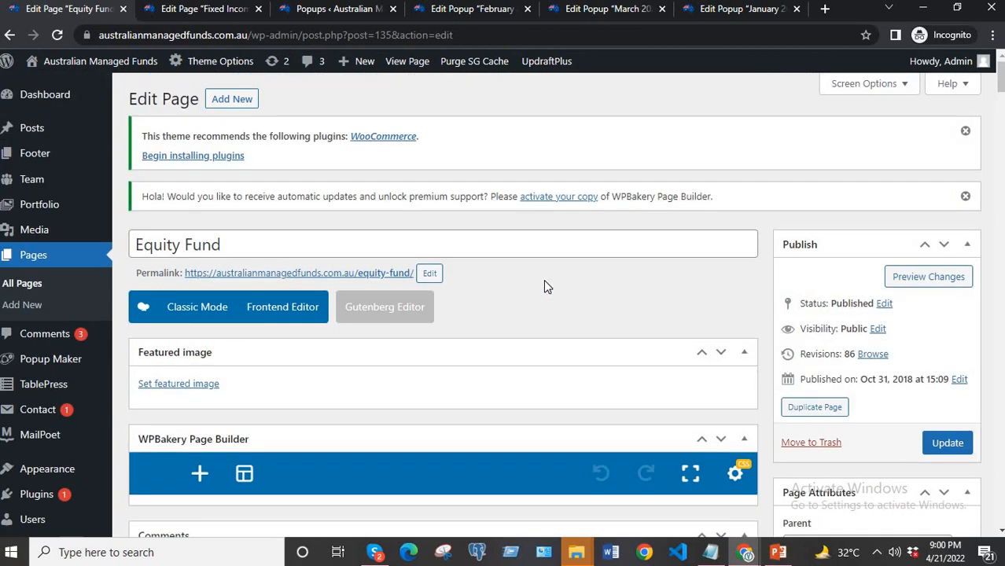
{"action": "scroll", "coordinate": [547, 288], "scroll_direction": "down", "scroll_amount": 5}
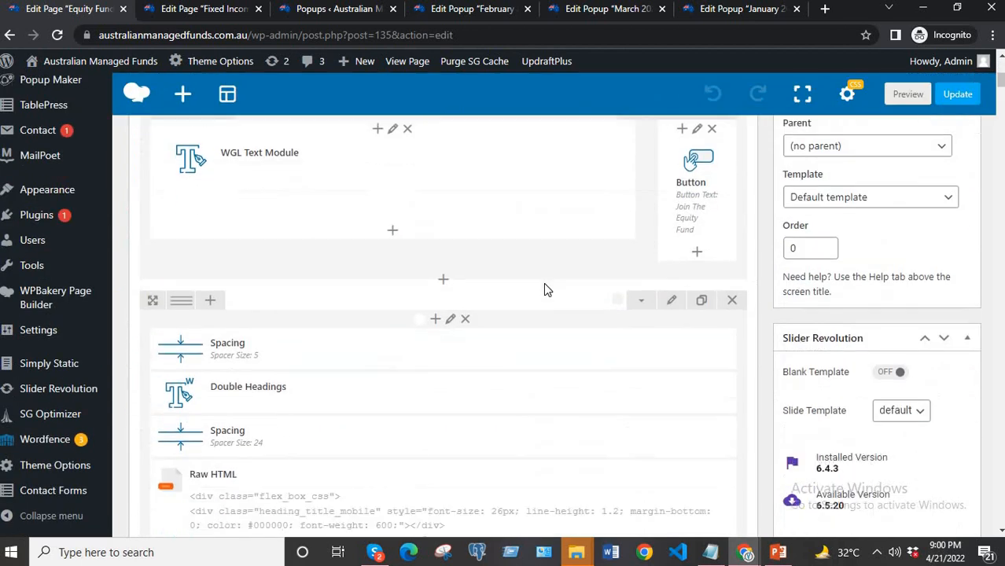
{"action": "scroll", "coordinate": [548, 290], "scroll_direction": "down", "scroll_amount": 6}
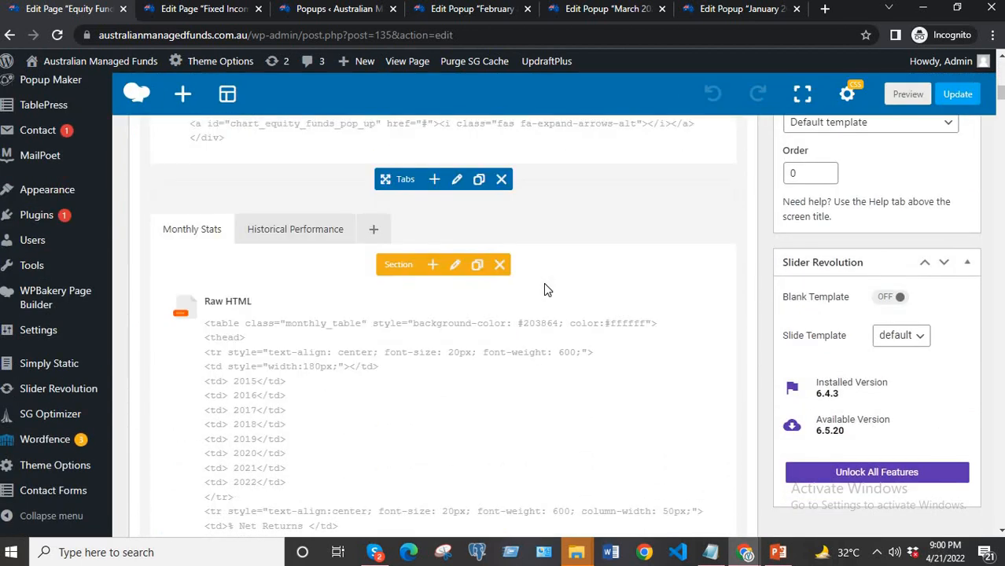
{"action": "scroll", "coordinate": [547, 290], "scroll_direction": "down", "scroll_amount": 15}
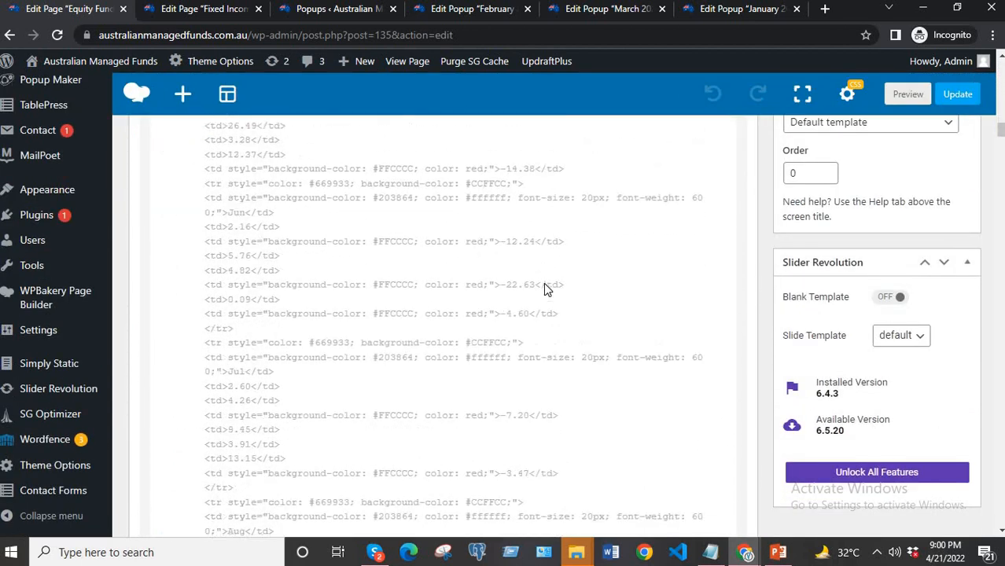
{"action": "scroll", "coordinate": [547, 290], "scroll_direction": "down", "scroll_amount": 12}
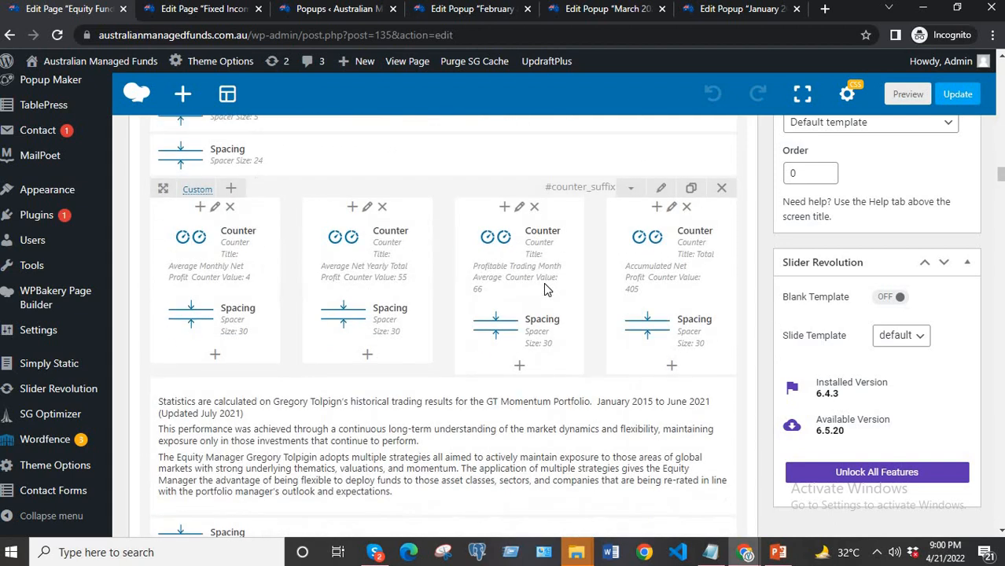
{"action": "scroll", "coordinate": [544, 289], "scroll_direction": "down", "scroll_amount": 10}
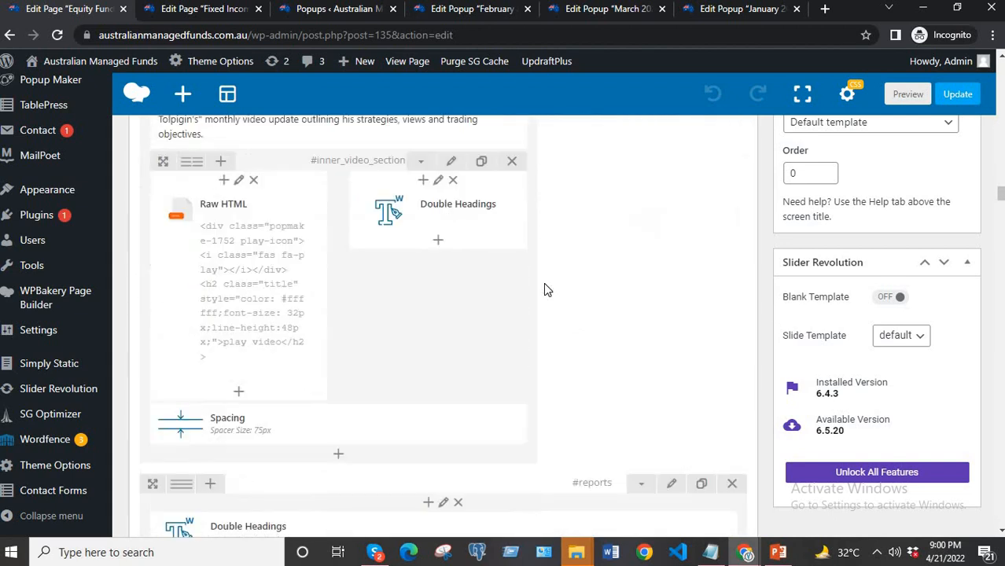
{"action": "scroll", "coordinate": [547, 289], "scroll_direction": "down", "scroll_amount": 10}
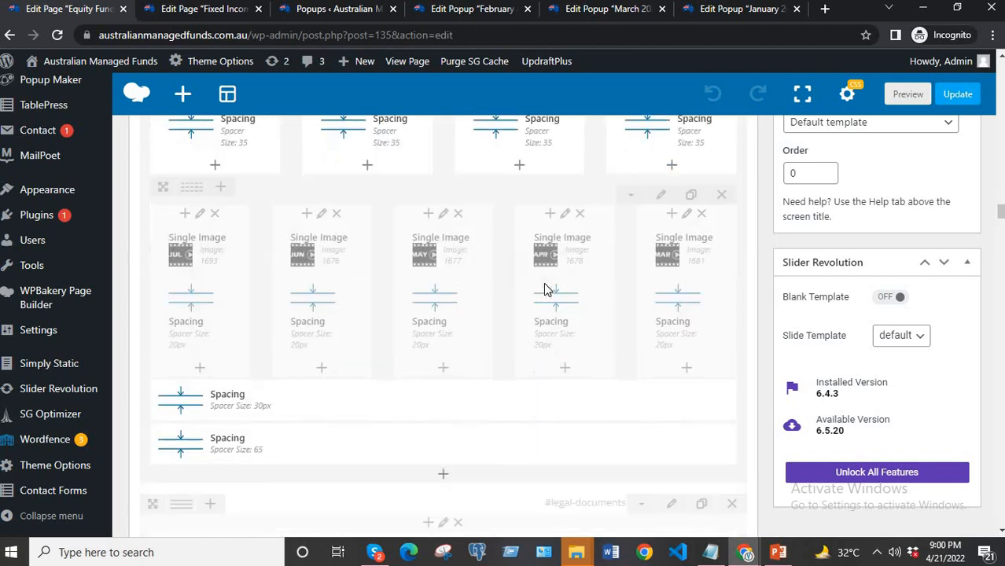
{"action": "scroll", "coordinate": [545, 288], "scroll_direction": "down", "scroll_amount": 4}
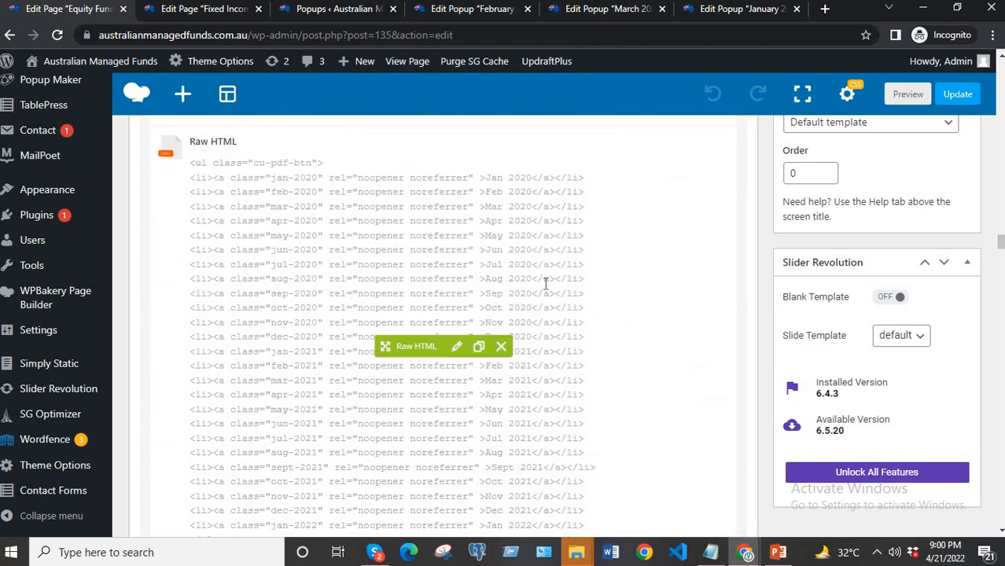
{"action": "scroll", "coordinate": [545, 283], "scroll_direction": "down", "scroll_amount": 4}
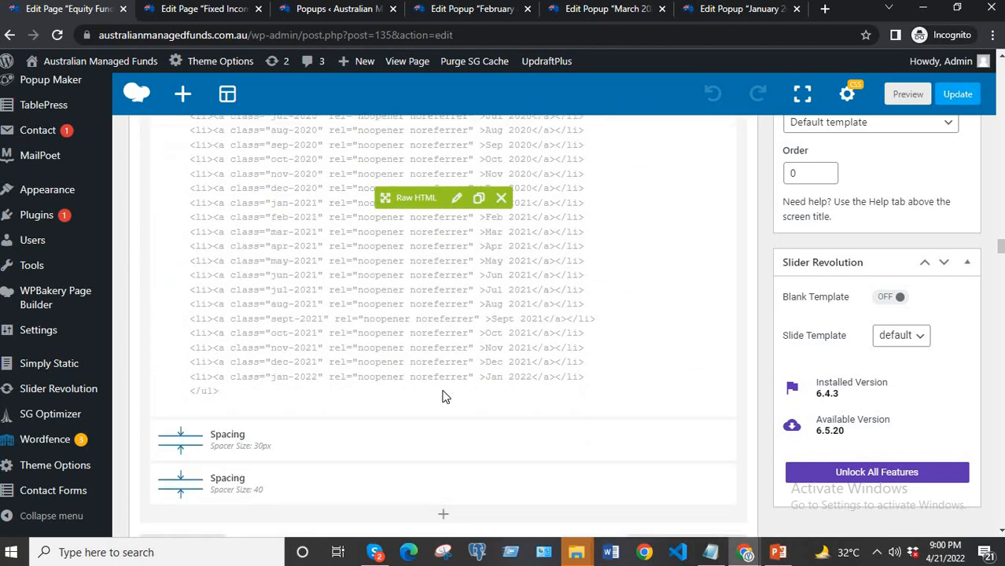
{"action": "left_click", "coordinate": [456, 197]}
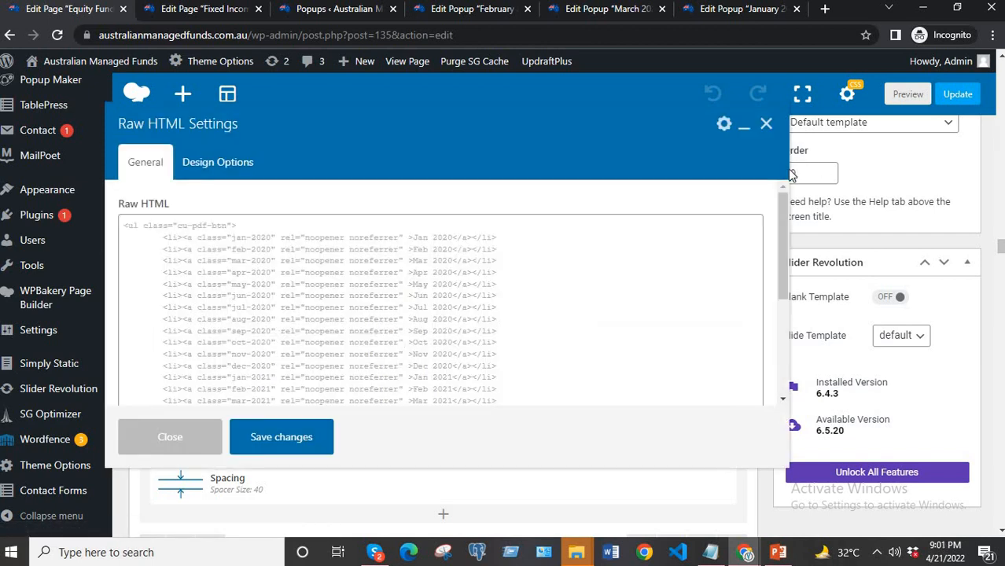
Add Feb 2022 and March 2022 list items with classes feb-2022 and march-2022 below Jan 2022, save the element and update the page.
{"action": "left_click_drag", "start_coordinate": [868, 175], "coordinate": [909, 178]}
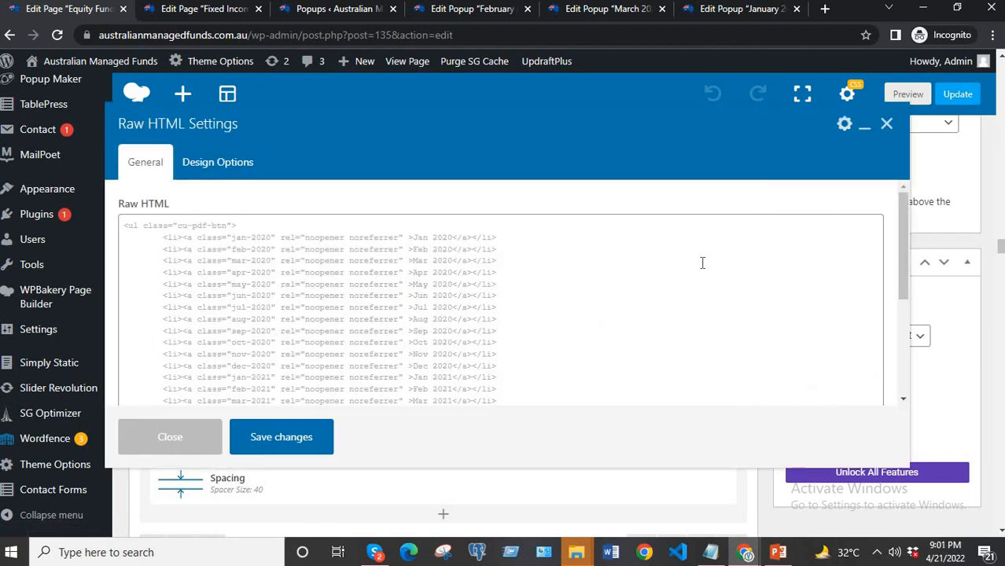
{"action": "scroll", "coordinate": [702, 263], "scroll_direction": "down", "scroll_amount": 3}
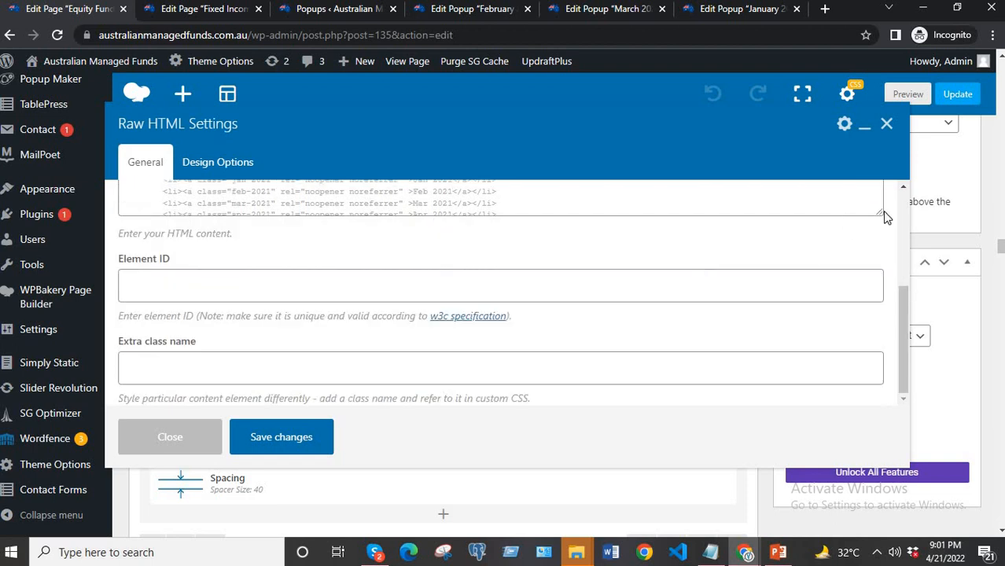
{"action": "left_click_drag", "start_coordinate": [884, 217], "coordinate": [878, 404]}
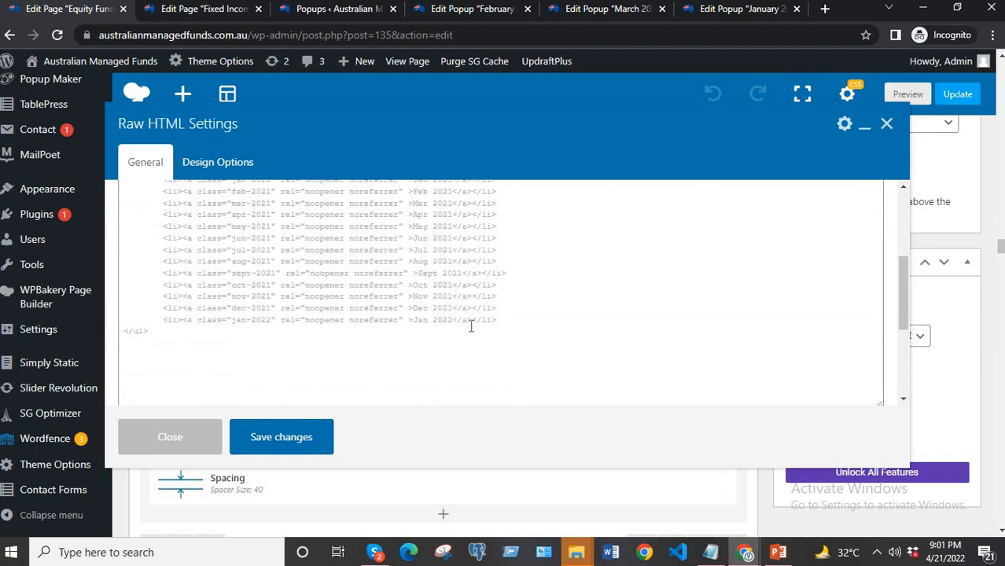
{"action": "left_click_drag", "start_coordinate": [496, 321], "coordinate": [164, 314]}
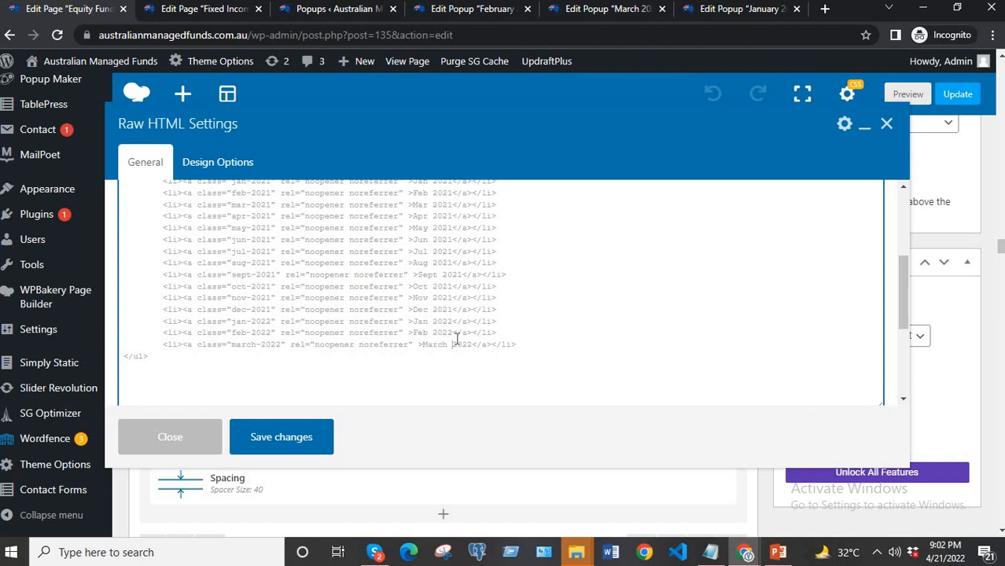
{"action": "left_click", "coordinate": [310, 446]}
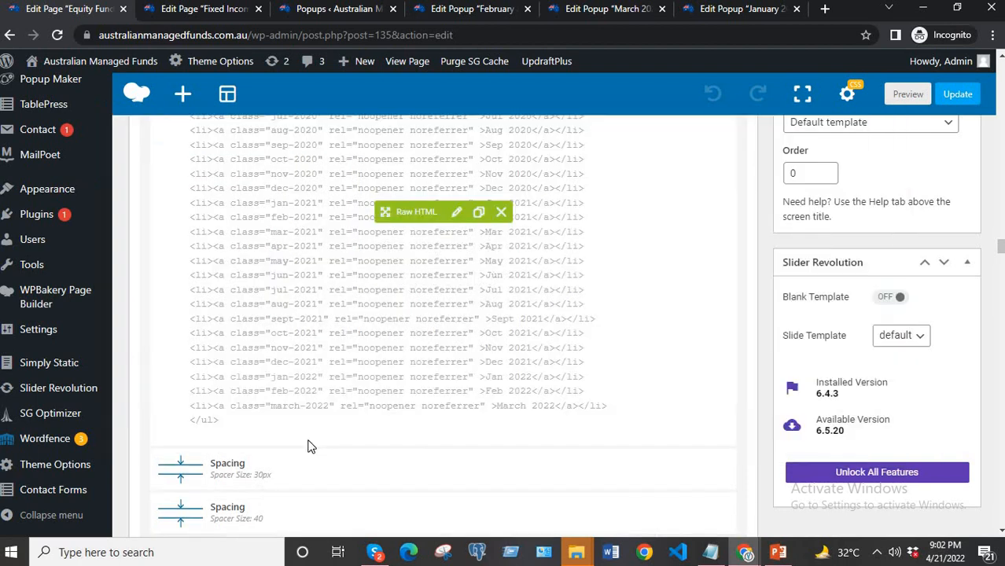
{"action": "left_click", "coordinate": [958, 95]}
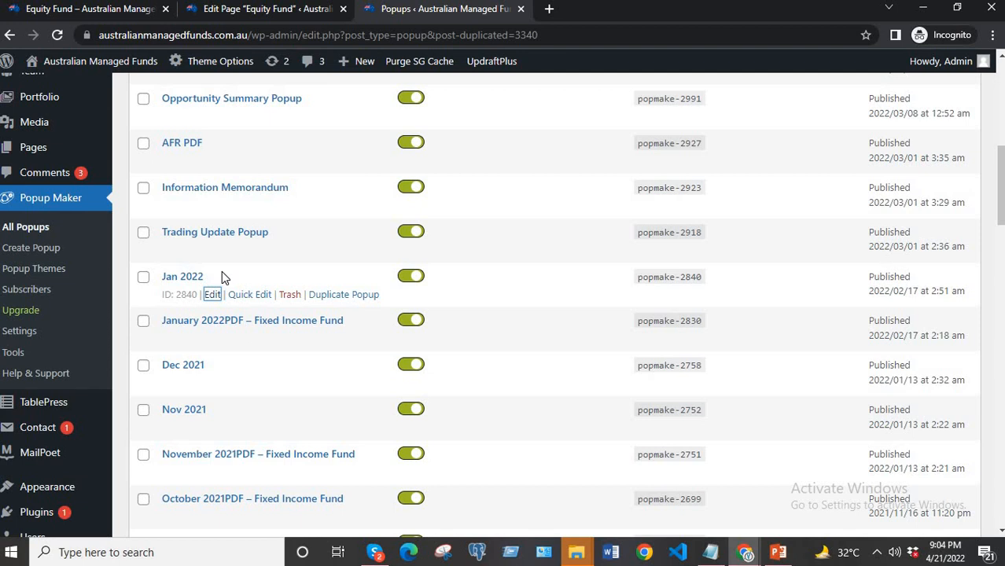
Duplicate the Jan 2022 popup and open the copy for editing in a new browser tab.
{"action": "left_click", "coordinate": [324, 297]}
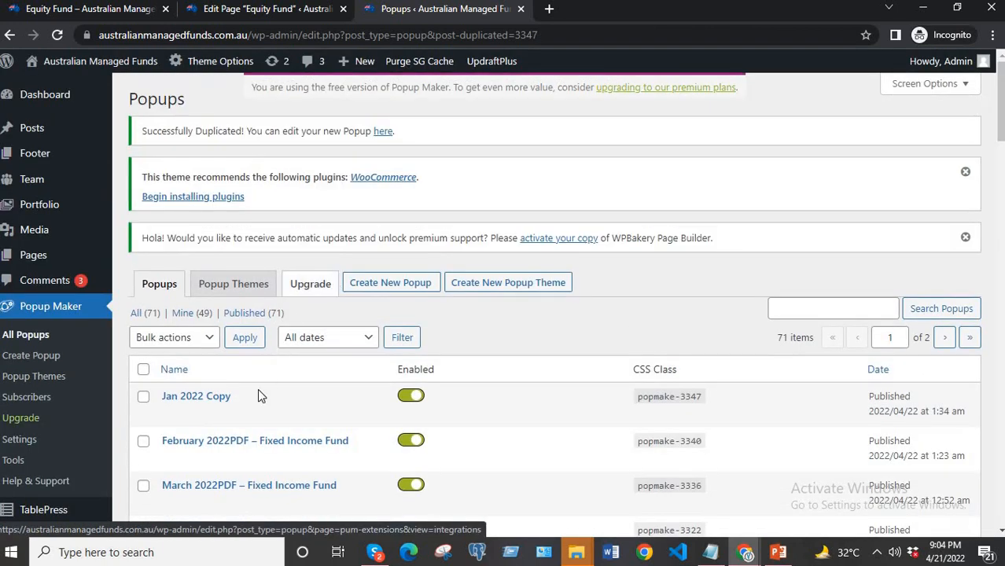
{"action": "mouse_move", "coordinate": [176, 414]}
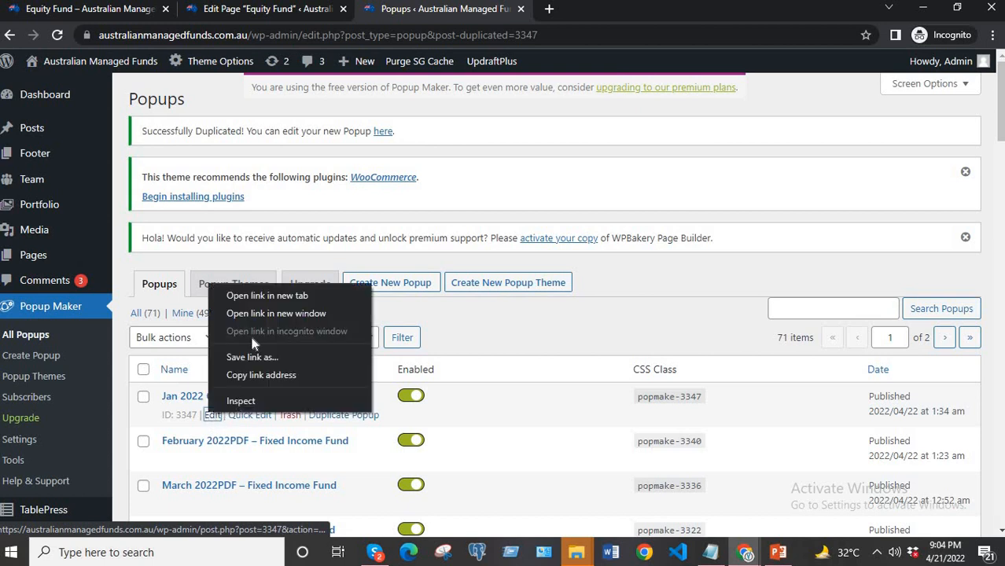
{"action": "right_click", "coordinate": [209, 414]}
{"action": "left_click", "coordinate": [254, 299]}
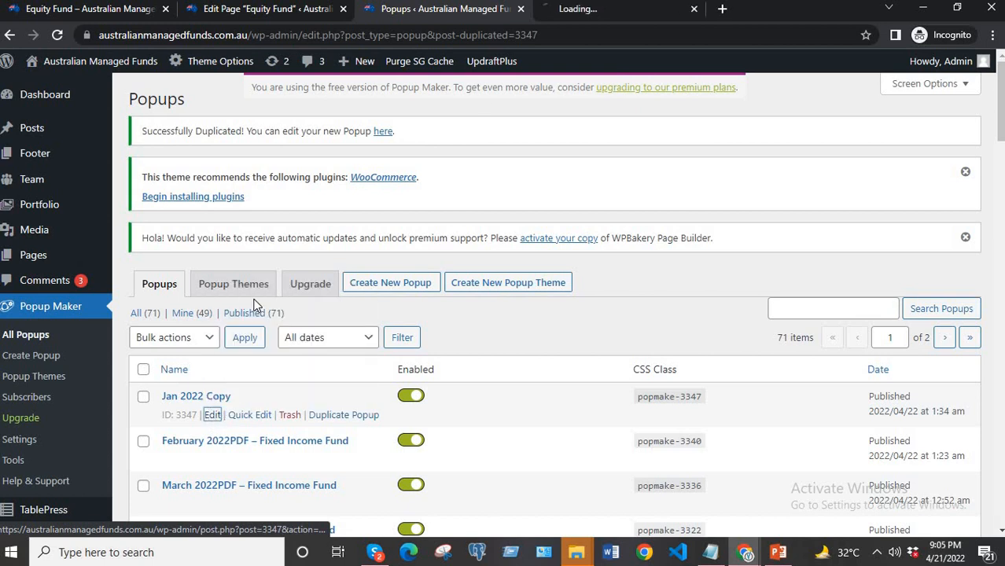
{"action": "left_click", "coordinate": [598, 11]}
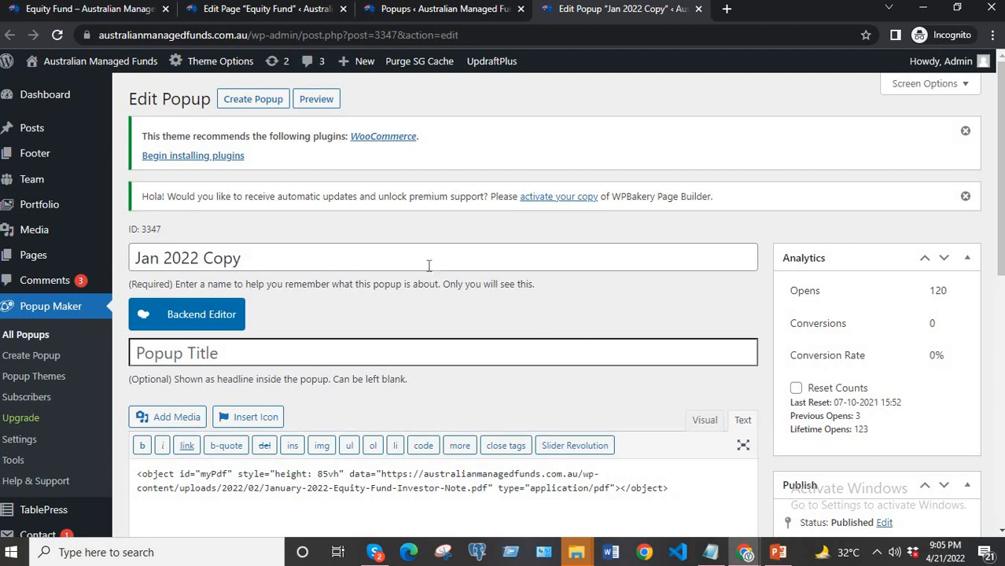
Open the original Jan 2022 popup for editing in another browser tab from the popups list.
{"action": "left_click", "coordinate": [481, 12]}
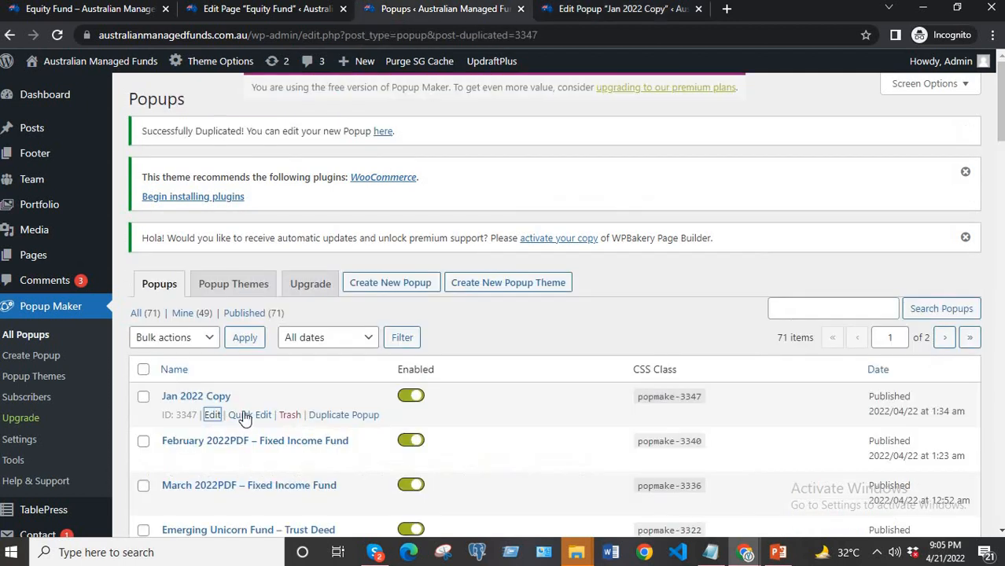
{"action": "scroll", "coordinate": [265, 410], "scroll_direction": "down", "scroll_amount": 3}
{"action": "scroll", "coordinate": [265, 411], "scroll_direction": "down", "scroll_amount": 4}
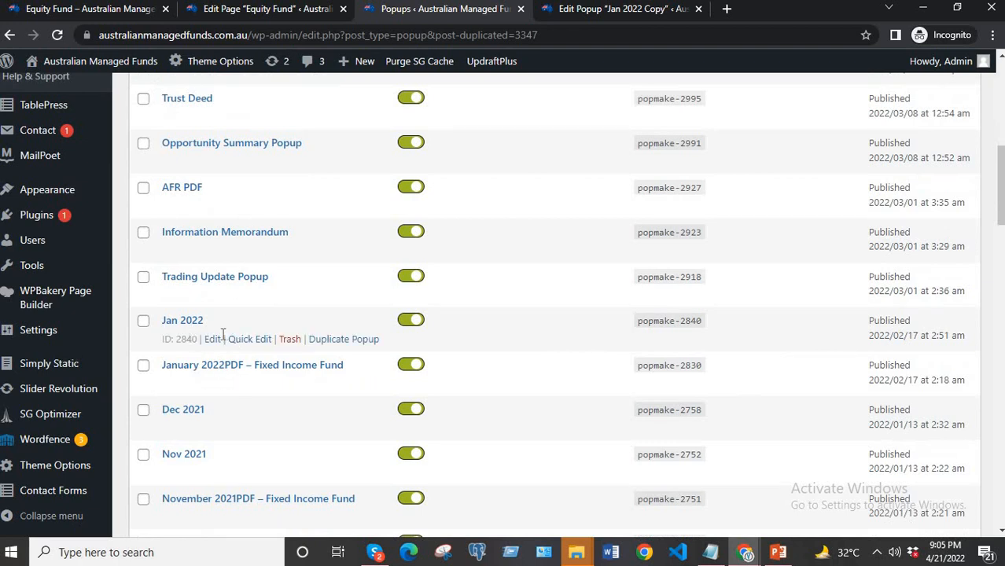
{"action": "right_click", "coordinate": [217, 339]}
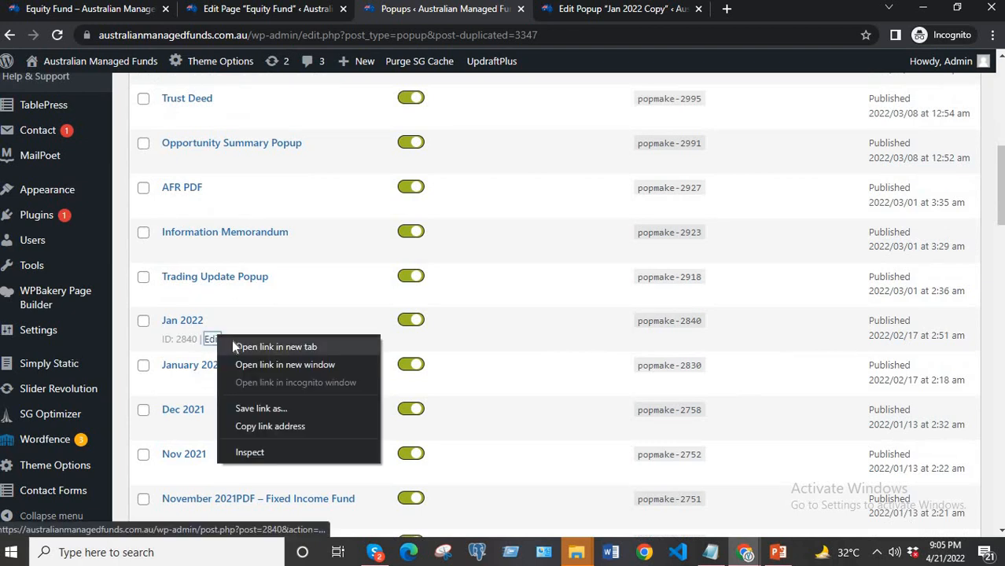
{"action": "left_click", "coordinate": [275, 347]}
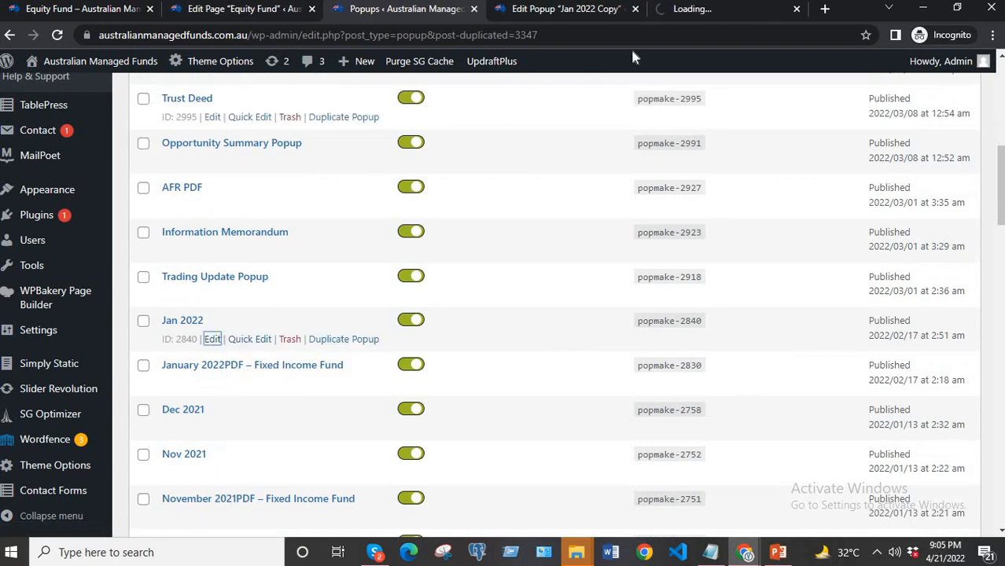
{"action": "left_click", "coordinate": [738, 11]}
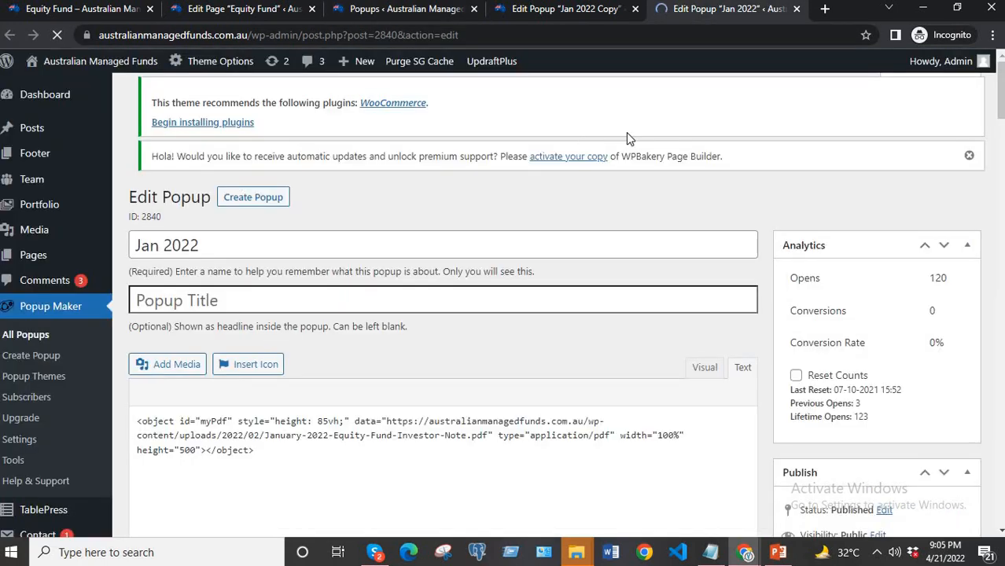
Copy the complete PDF object embed code from the original Jan 2022 popup's text view.
{"action": "scroll", "coordinate": [693, 405], "scroll_direction": "down", "scroll_amount": 1}
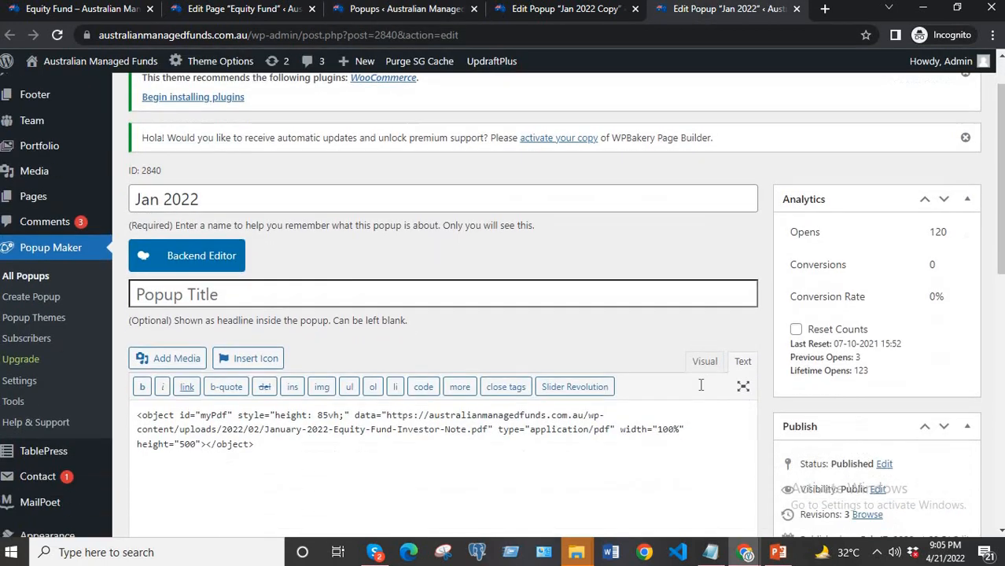
{"action": "left_click", "coordinate": [742, 346]}
{"action": "scroll", "coordinate": [589, 370], "scroll_direction": "down", "scroll_amount": 1}
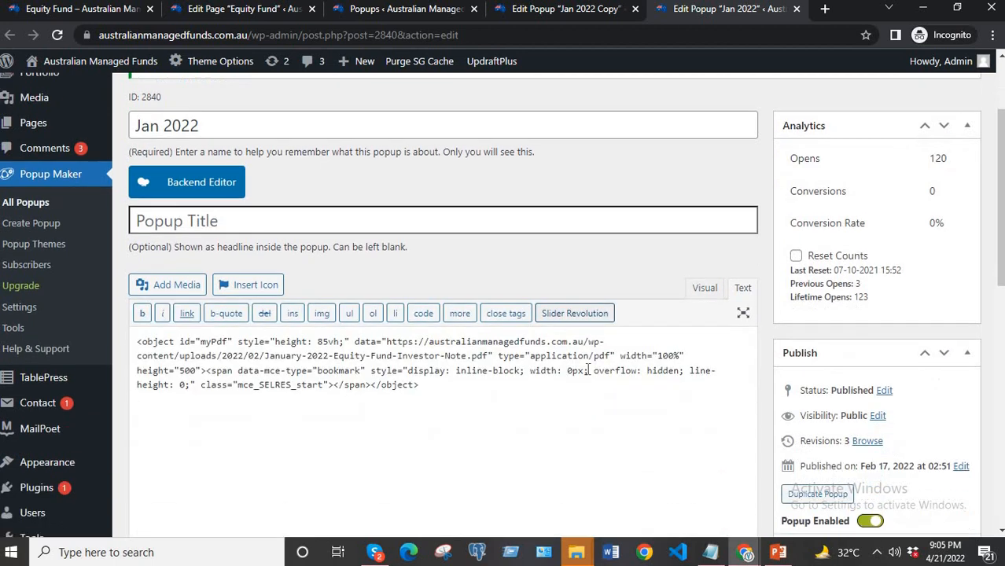
{"action": "left_click_drag", "start_coordinate": [419, 369], "coordinate": [135, 326]}
{"action": "key", "text": "ctrl+c"}
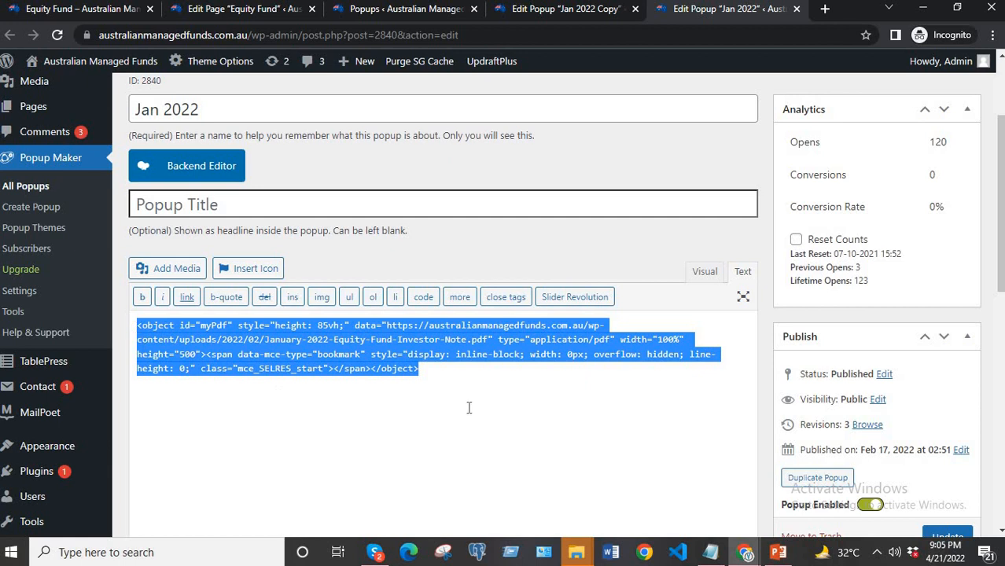
Replace the whole embed code in the Jan 2022 Copy popup with the code copied from the original Jan 2022 popup.
{"action": "left_click", "coordinate": [566, 9]}
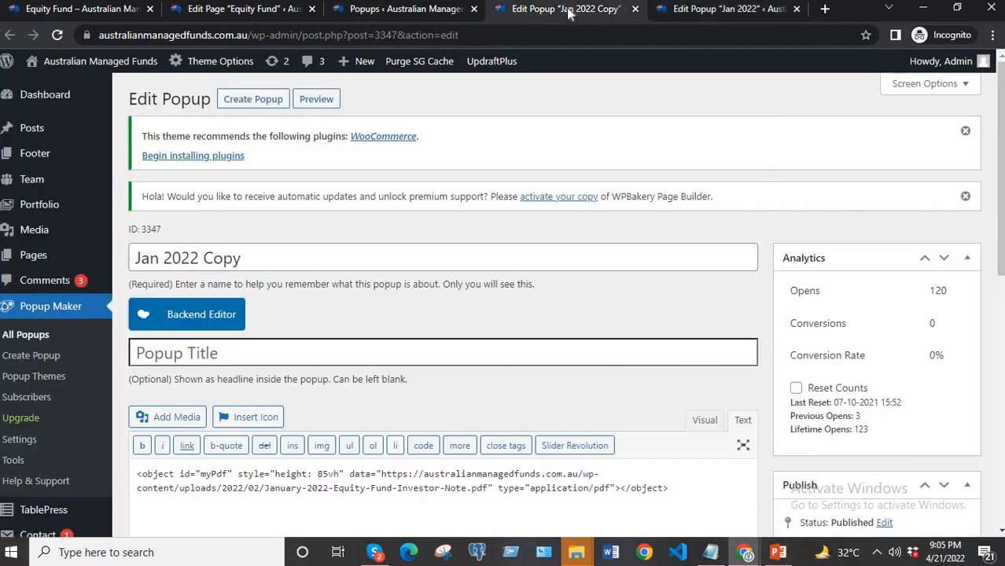
{"action": "scroll", "coordinate": [590, 99], "scroll_direction": "down", "scroll_amount": 2}
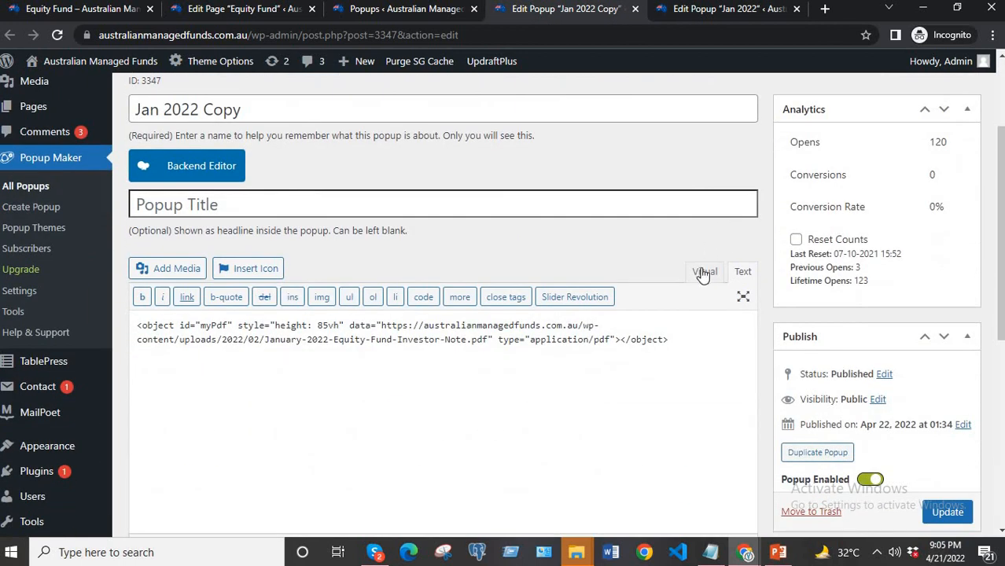
{"action": "left_click", "coordinate": [704, 272]}
{"action": "left_click", "coordinate": [741, 271]}
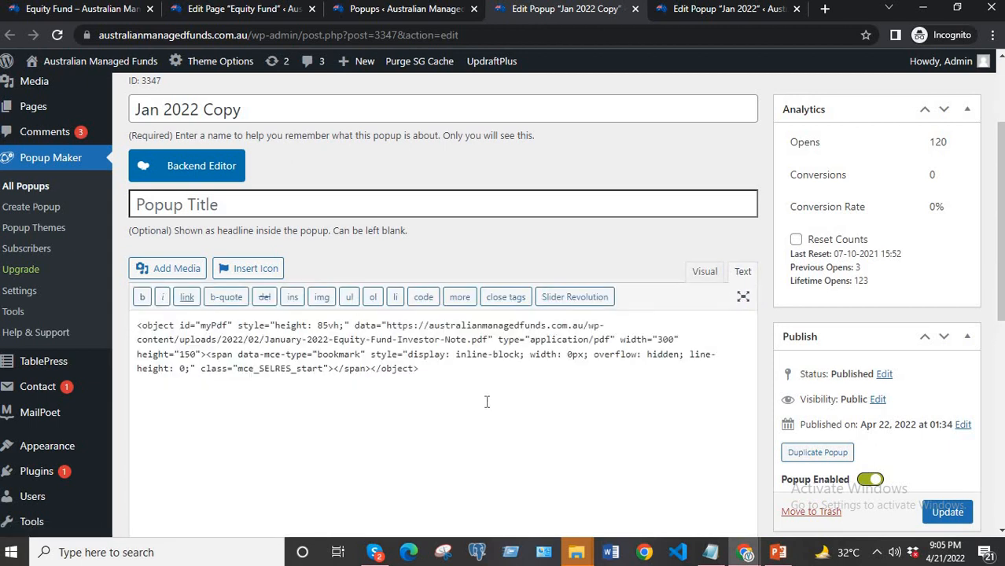
{"action": "left_click_drag", "start_coordinate": [434, 373], "coordinate": [137, 325]}
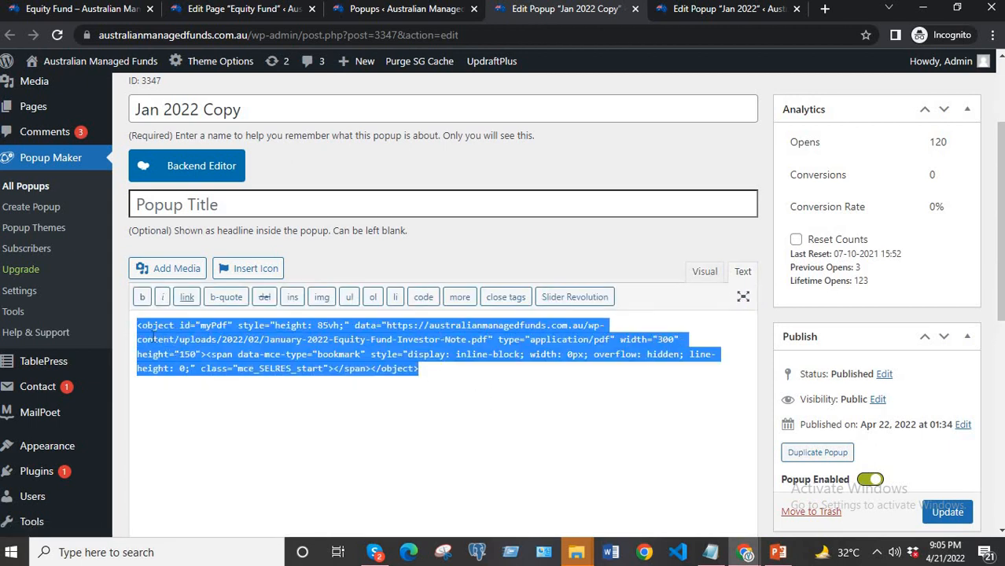
{"action": "key", "text": "ctrl+v"}
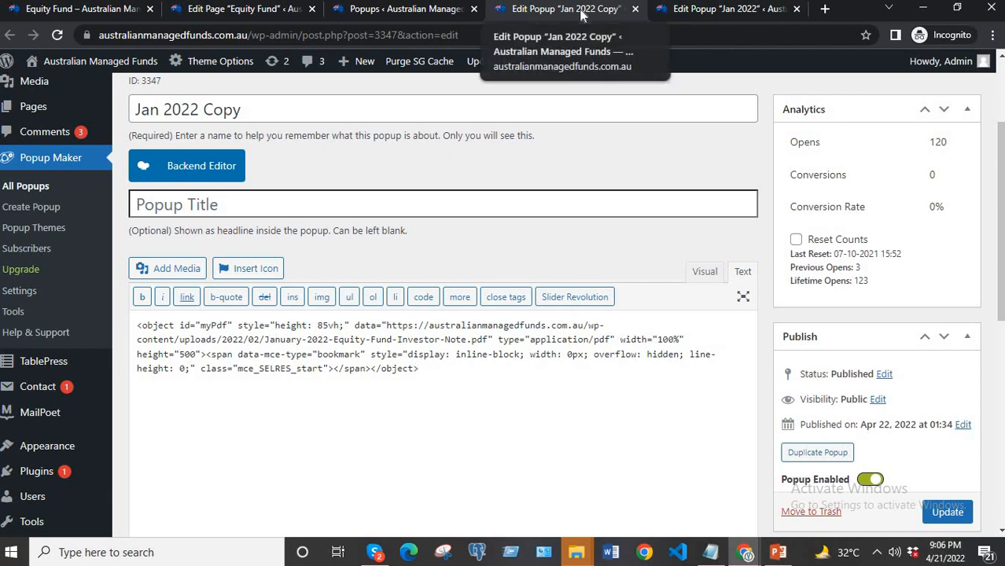
Rename the duplicated popup to "Feb 2022".
{"action": "double_click", "coordinate": [144, 112]}
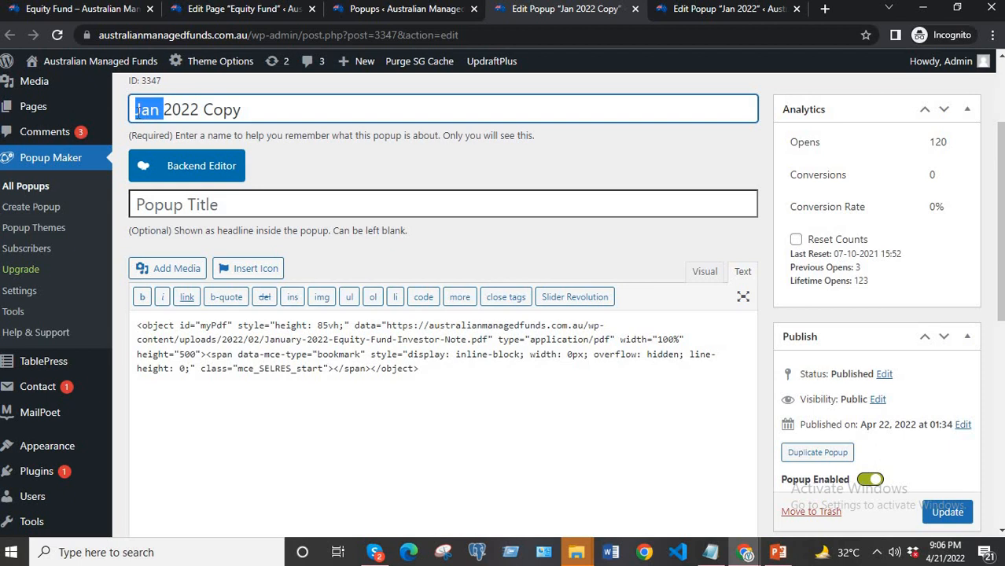
{"action": "type", "text": "Feb"}
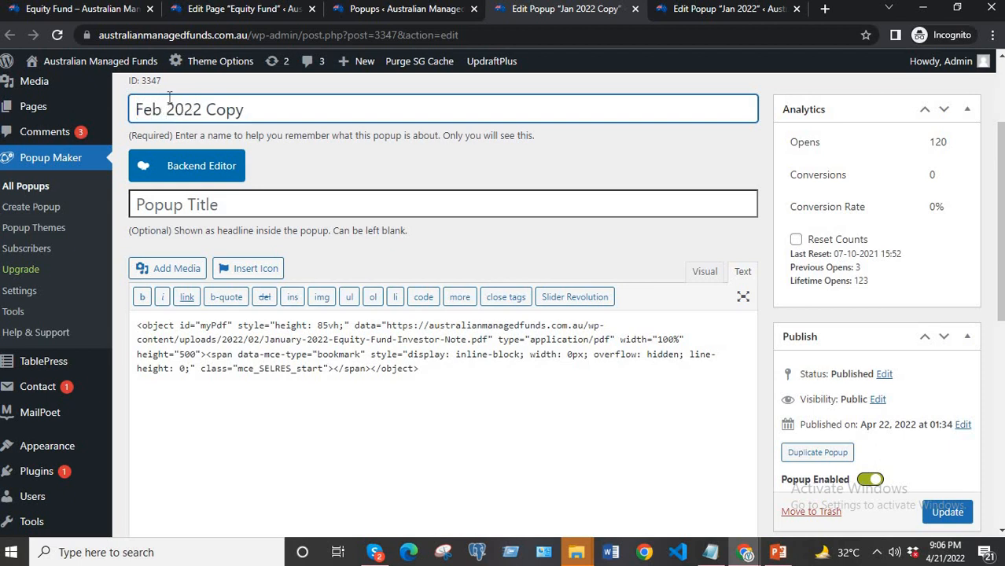
{"action": "double_click", "coordinate": [226, 111]}
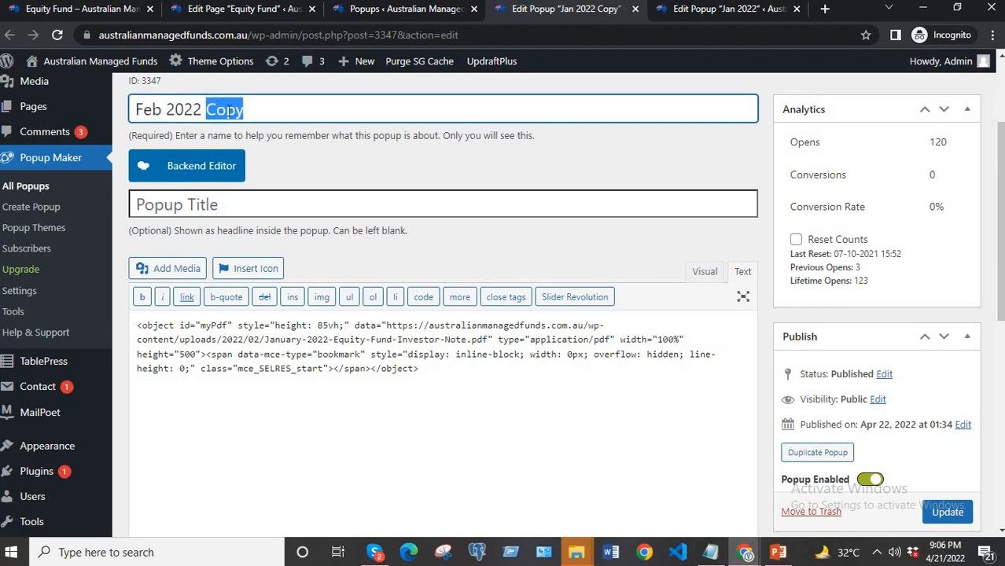
{"action": "key", "text": "BackSpace"}
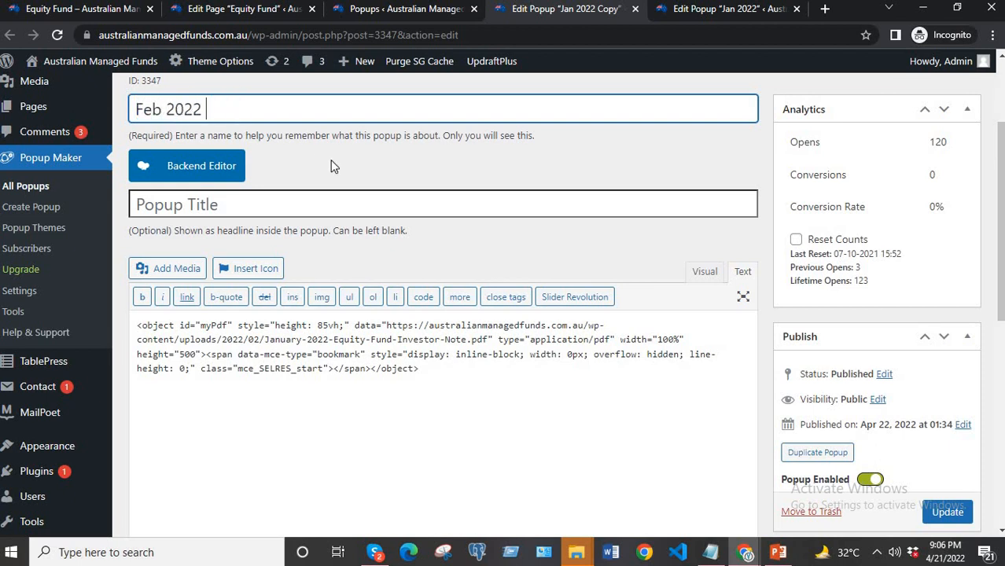
Replace the PDF address in the popup's embed code with the media library file URL of February-2022-Equity-Fund-Investor-Note-002.pdf.
{"action": "left_click", "coordinate": [169, 269]}
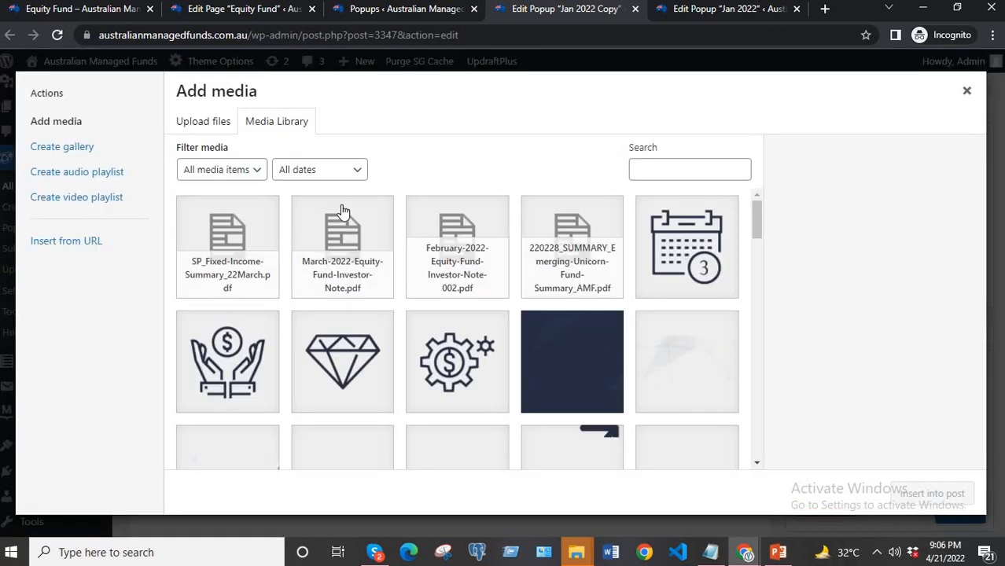
{"action": "left_click", "coordinate": [473, 281]}
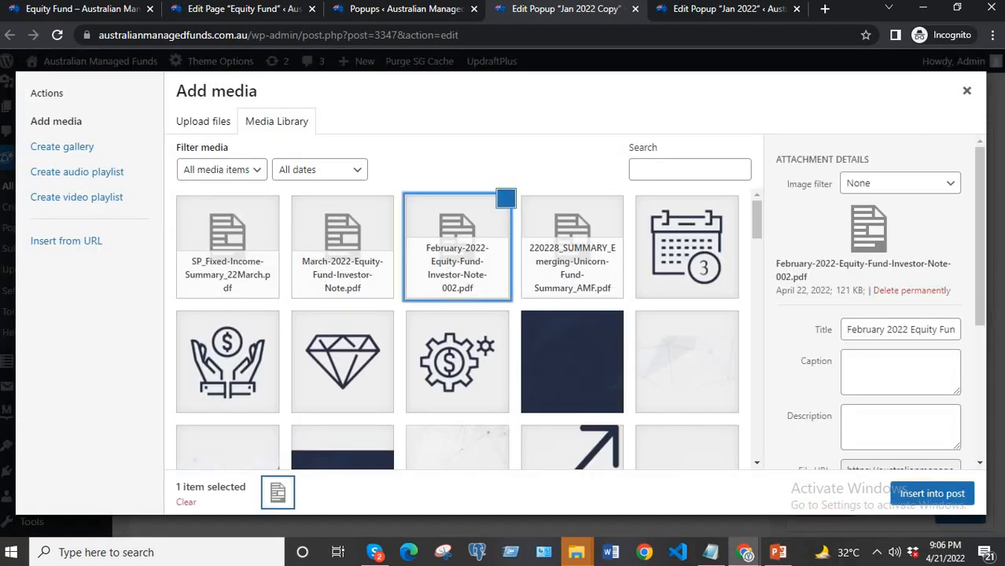
{"action": "scroll", "coordinate": [964, 374], "scroll_direction": "down", "scroll_amount": 3}
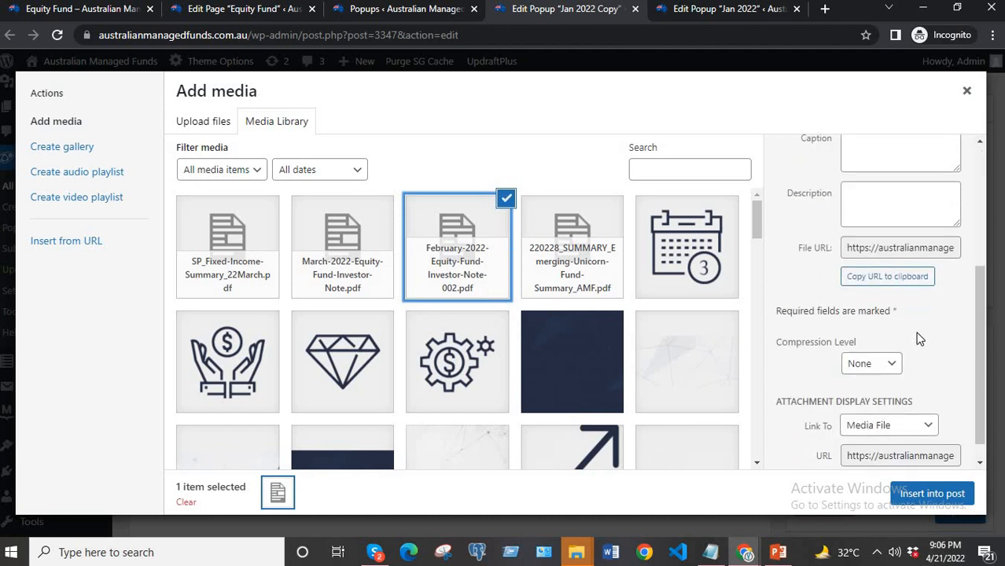
{"action": "left_click", "coordinate": [884, 278]}
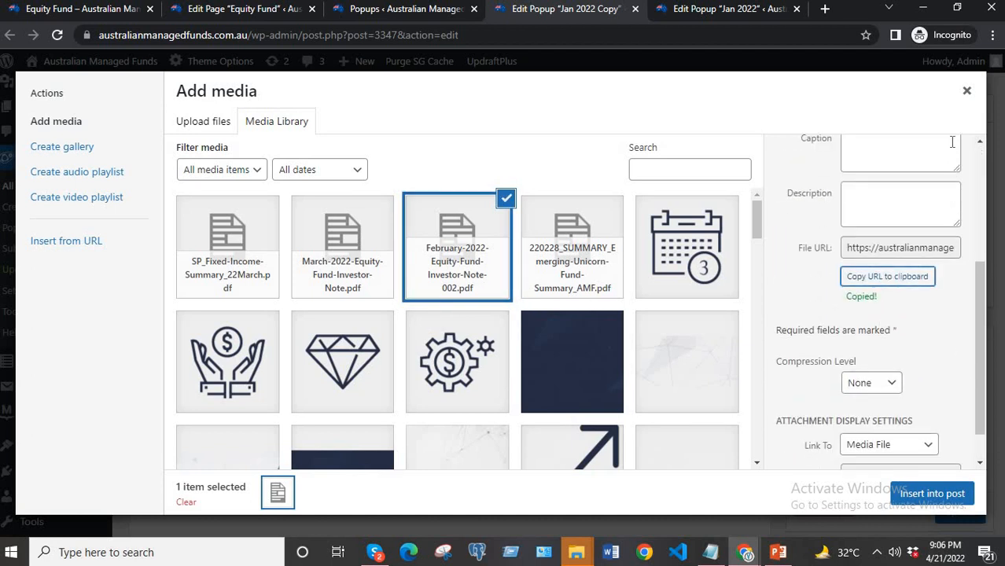
{"action": "left_click", "coordinate": [966, 91]}
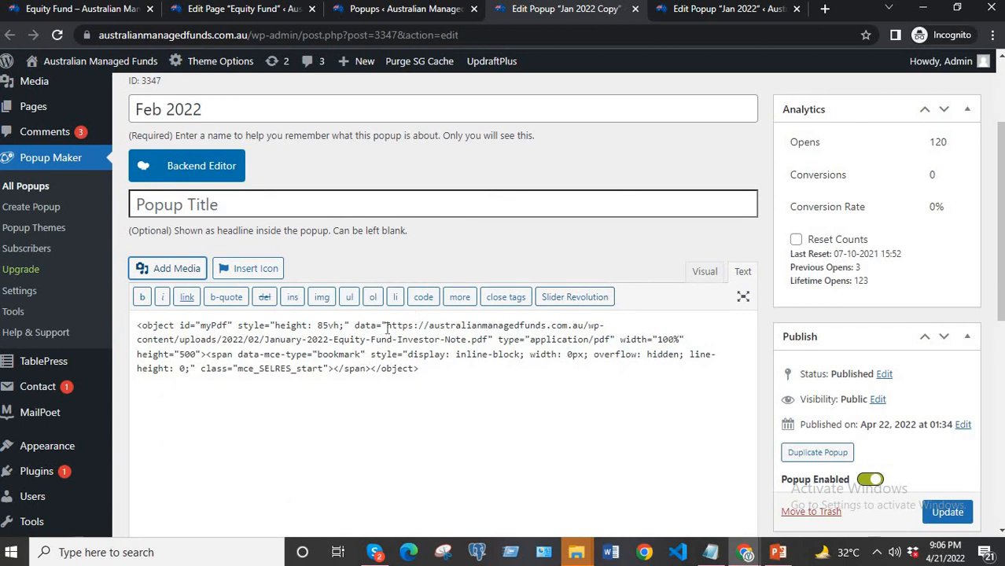
{"action": "left_click_drag", "start_coordinate": [386, 326], "coordinate": [493, 340]}
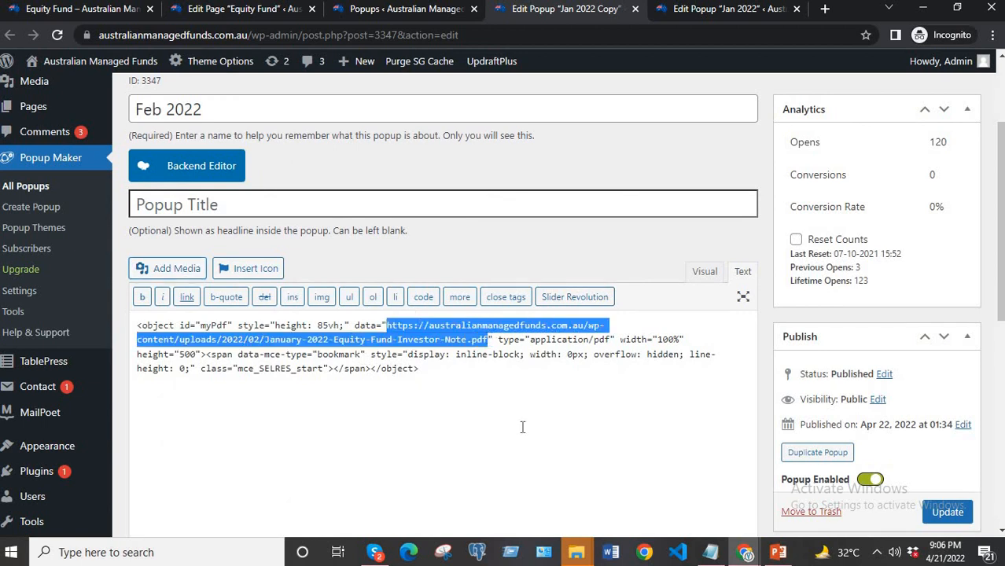
{"action": "key", "text": "ctrl+v"}
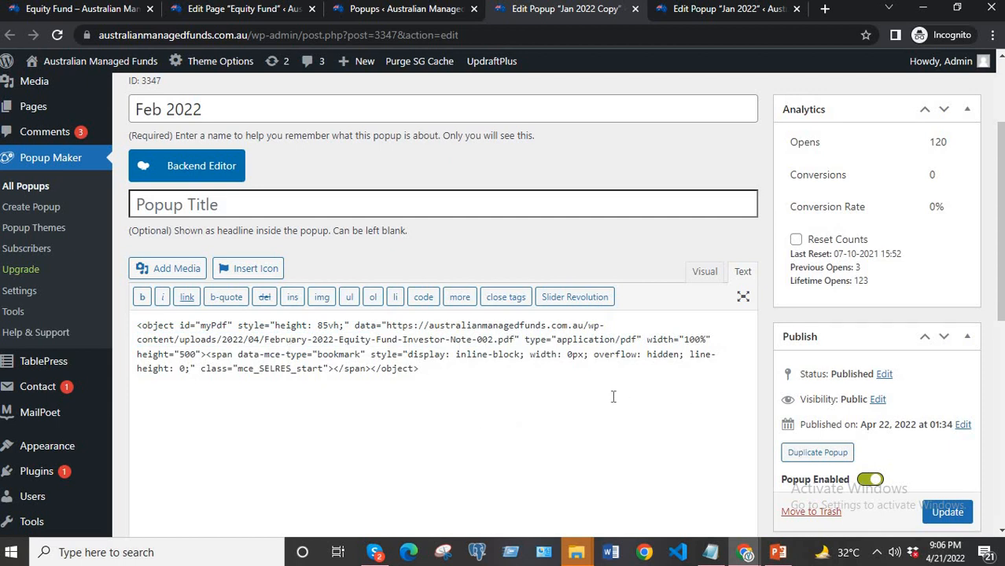
Change the extra CSS selector of the popup's Click Open trigger to .feb-2022.
{"action": "scroll", "coordinate": [611, 394], "scroll_direction": "down", "scroll_amount": 5}
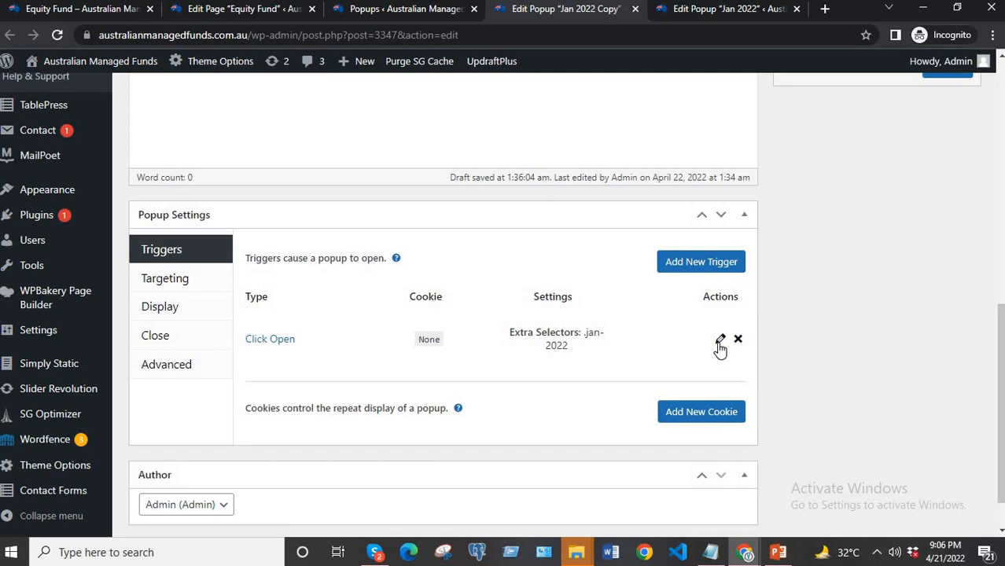
{"action": "left_click", "coordinate": [720, 341]}
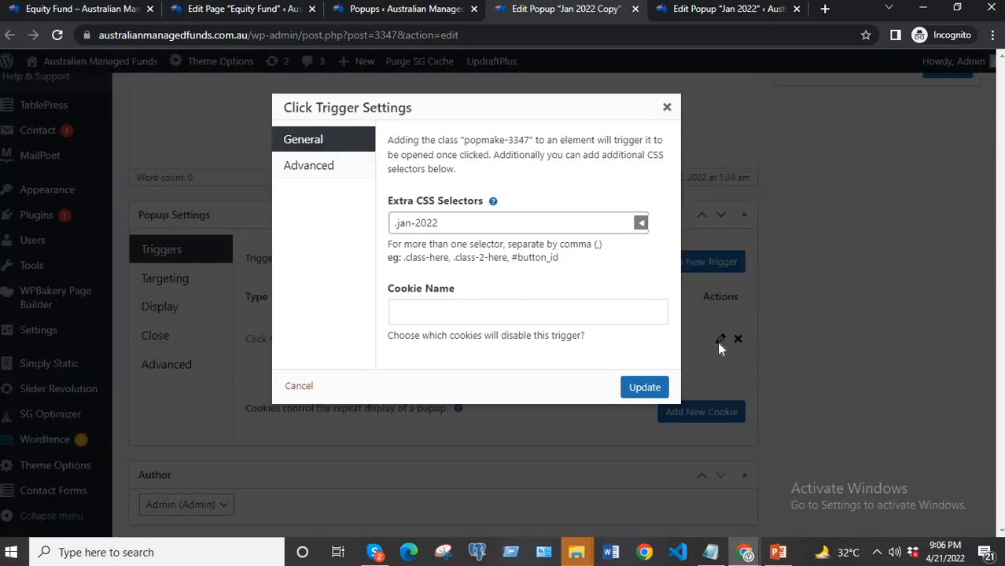
{"action": "left_click", "coordinate": [410, 225]}
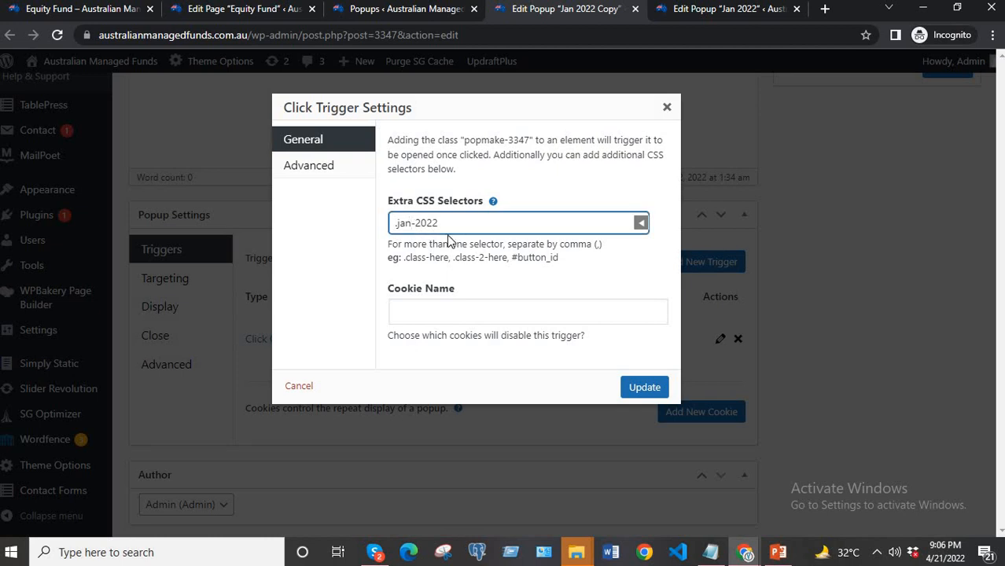
{"action": "key", "text": "BackSpace"}
{"action": "key", "text": "BackSpace"}
{"action": "key", "text": "BackSpace"}
{"action": "key", "text": "BackSpace"}
{"action": "type", "text": "feb"}
Check the class name of the Feb 2022 link in the report list code of the Equity Fund page editor.
{"action": "left_click", "coordinate": [126, 10]}
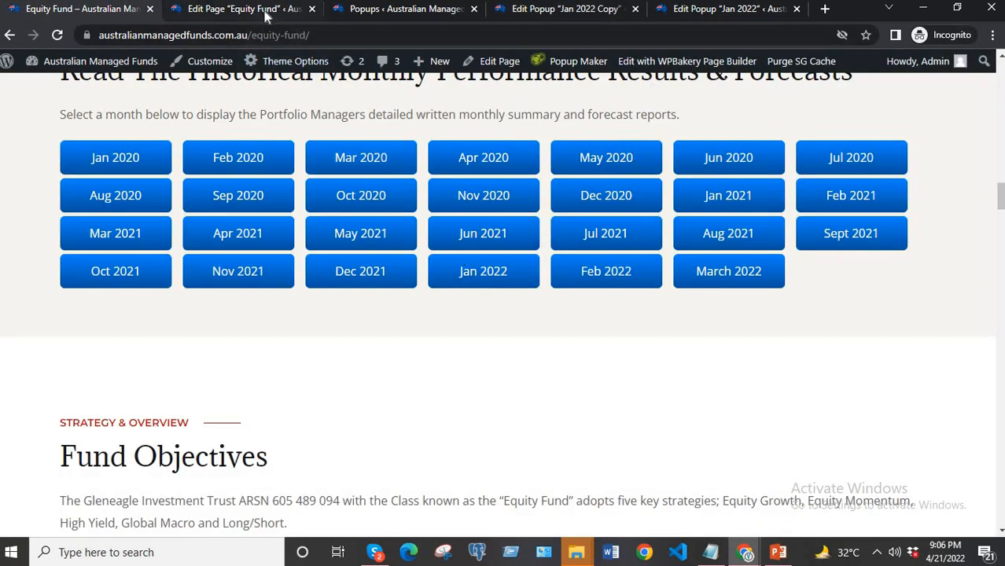
{"action": "left_click", "coordinate": [243, 10]}
{"action": "scroll", "coordinate": [569, 320], "scroll_direction": "down", "scroll_amount": 15}
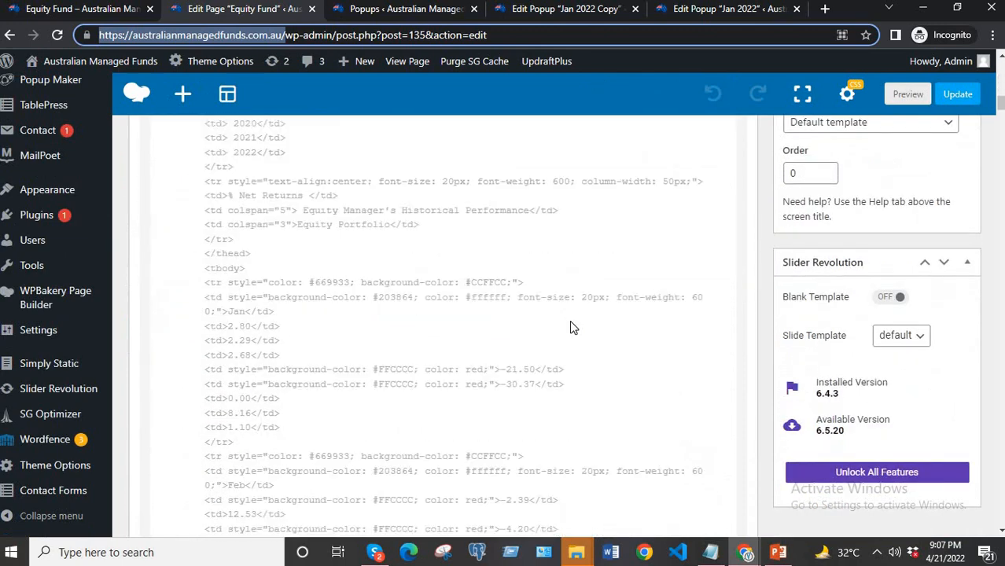
{"action": "scroll", "coordinate": [571, 327], "scroll_direction": "down", "scroll_amount": 15}
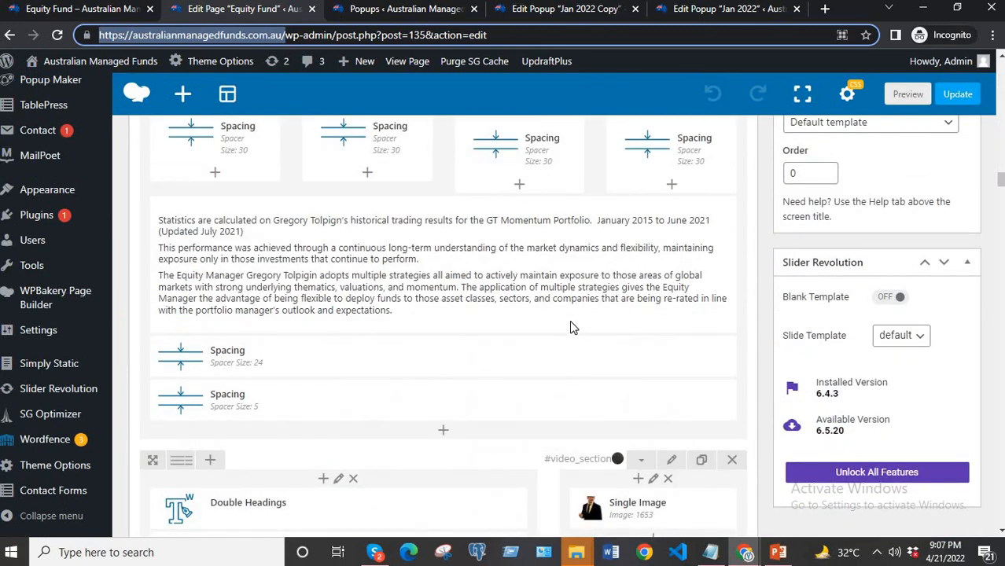
{"action": "scroll", "coordinate": [571, 327], "scroll_direction": "down", "scroll_amount": 15}
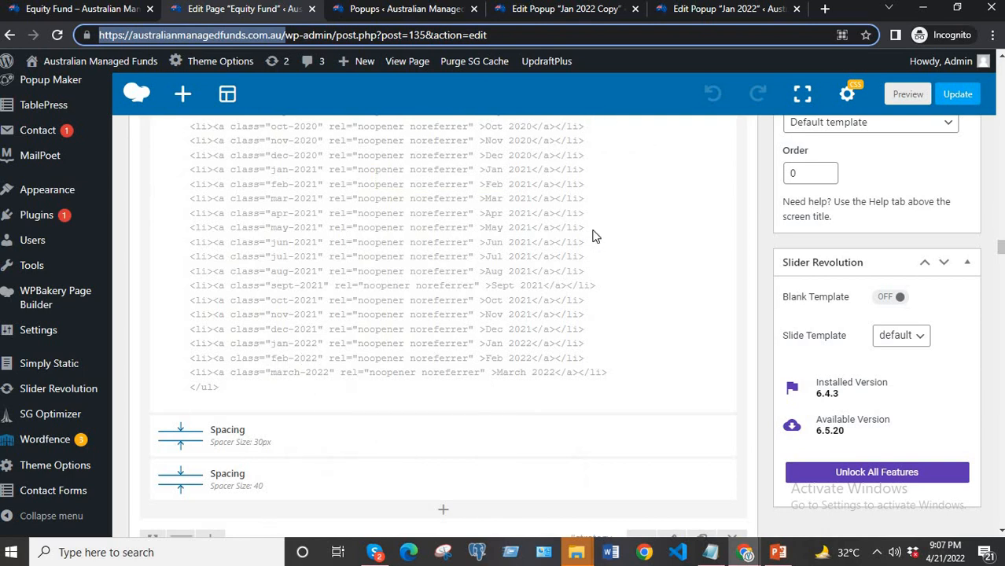
Apply the trigger settings in the Feb 2022 popup and update the popup.
{"action": "left_click", "coordinate": [555, 11]}
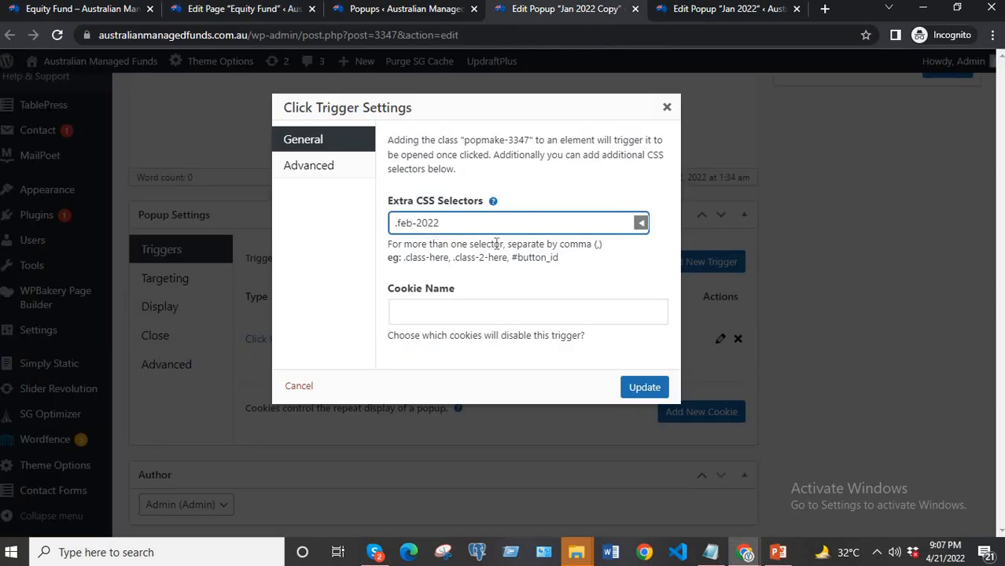
{"action": "left_click", "coordinate": [645, 388]}
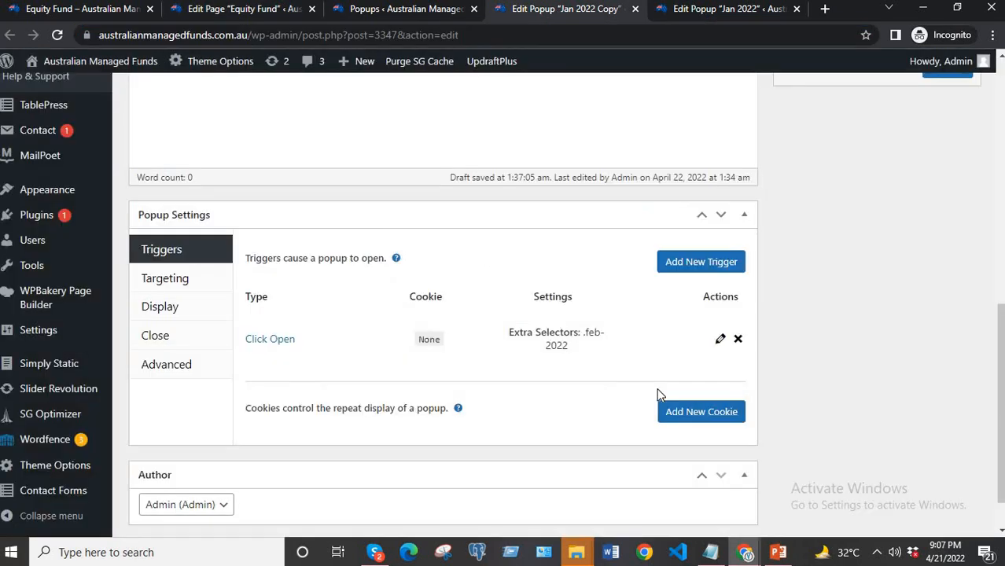
{"action": "scroll", "coordinate": [894, 255], "scroll_direction": "up", "scroll_amount": 1}
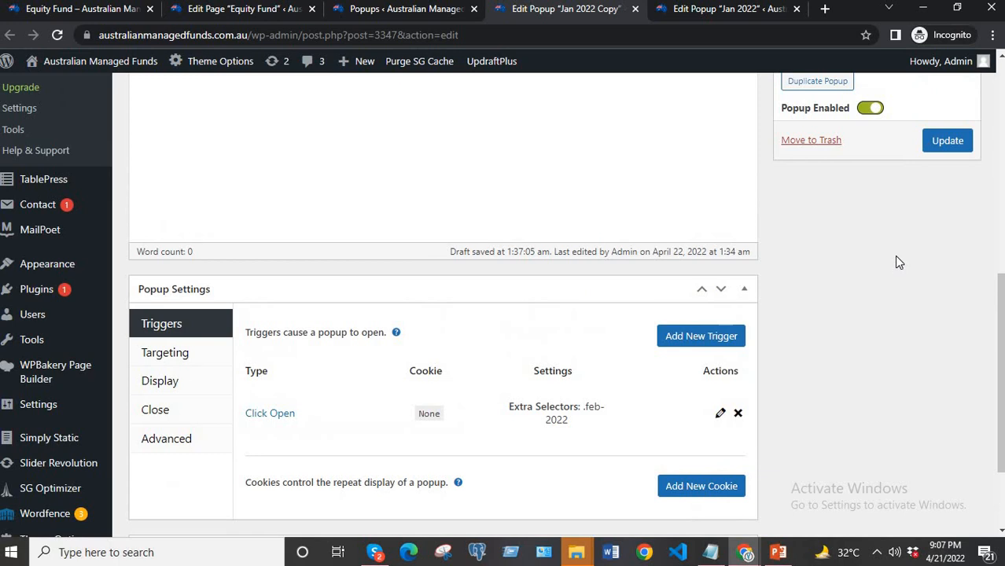
{"action": "left_click", "coordinate": [947, 140]}
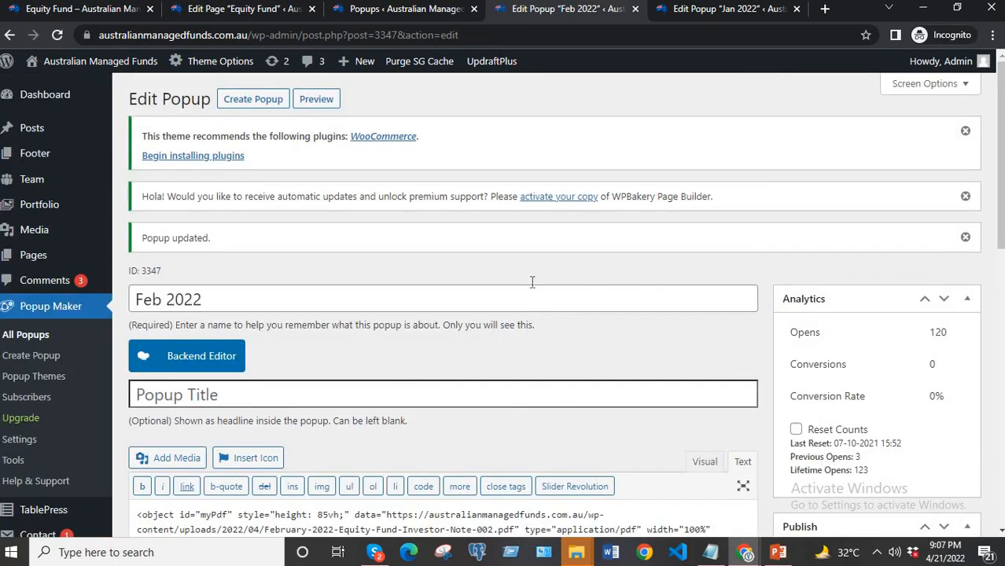
{"action": "scroll", "coordinate": [585, 224], "scroll_direction": "down", "scroll_amount": 4}
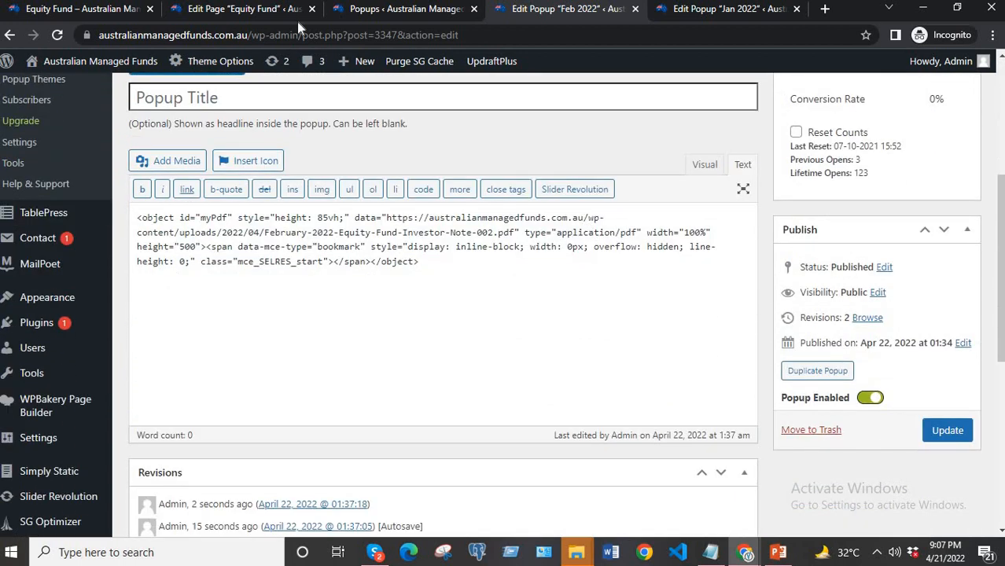
Reload the live Equity Fund page, open the Feb 2022 report to check its PDF popup, and close it.
{"action": "left_click", "coordinate": [82, 9]}
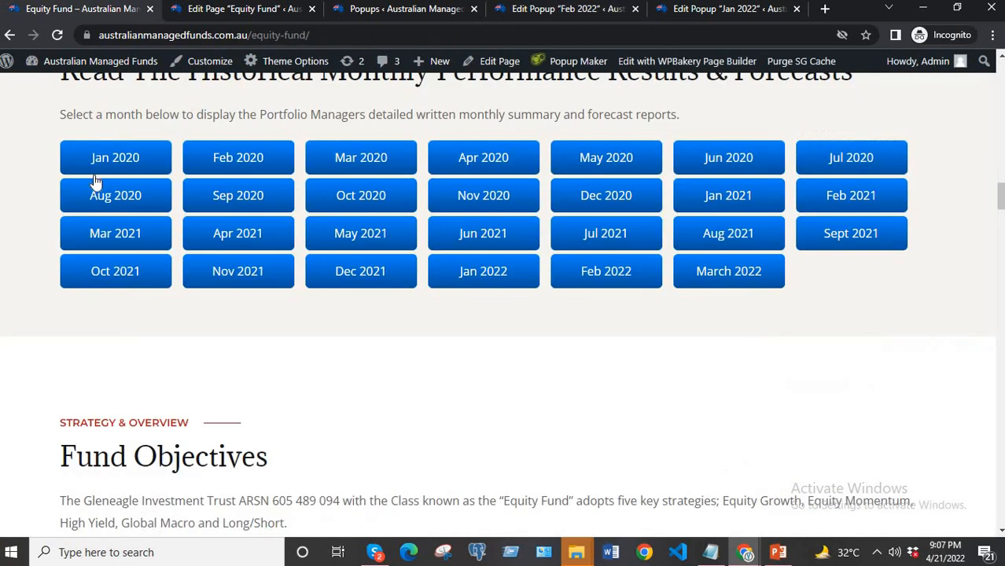
{"action": "left_click", "coordinate": [55, 34]}
{"action": "left_click", "coordinate": [616, 277]}
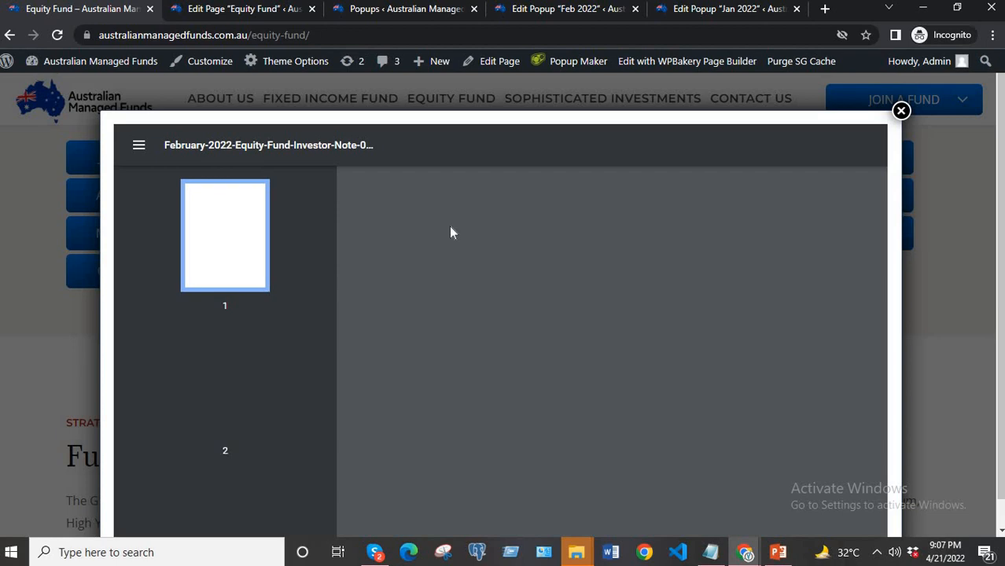
{"action": "scroll", "coordinate": [504, 271], "scroll_direction": "down", "scroll_amount": 5}
{"action": "scroll", "coordinate": [504, 272], "scroll_direction": "up", "scroll_amount": 5}
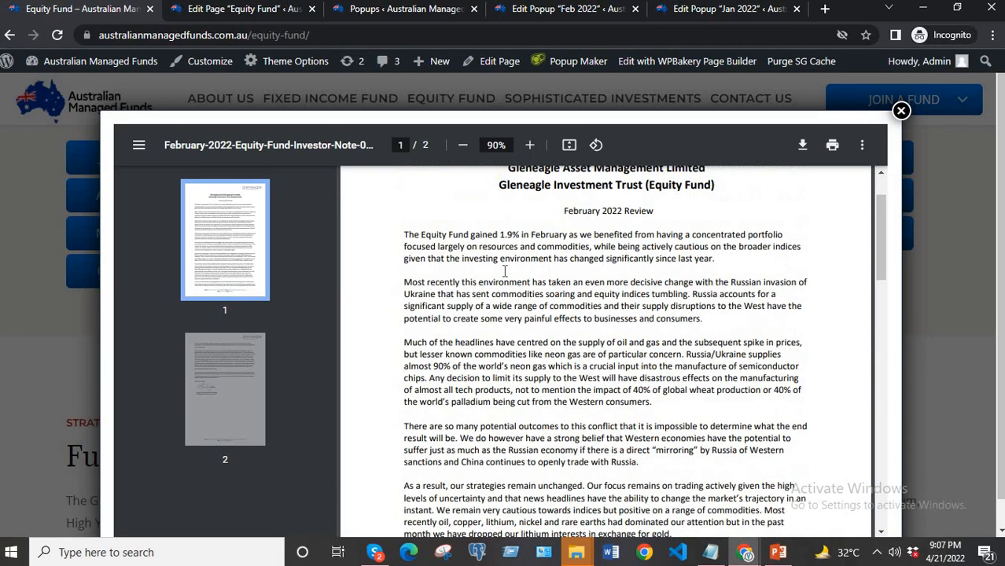
{"action": "left_click", "coordinate": [901, 111]}
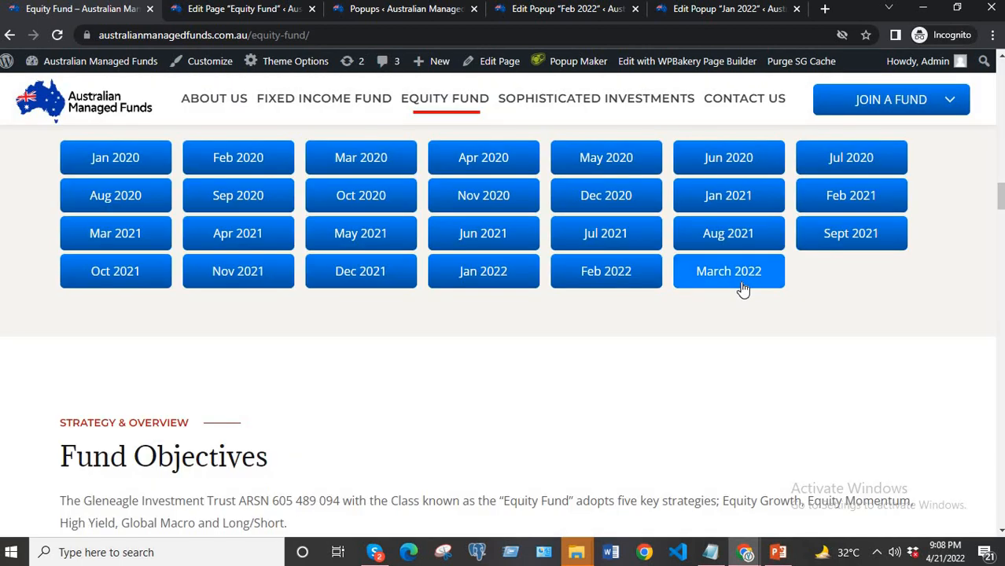